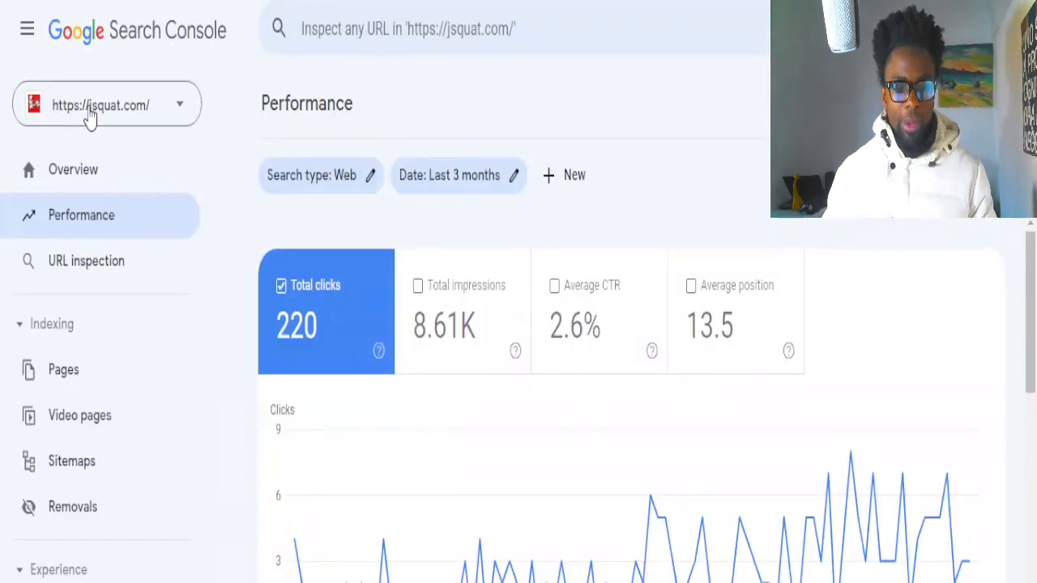
click(97, 107)
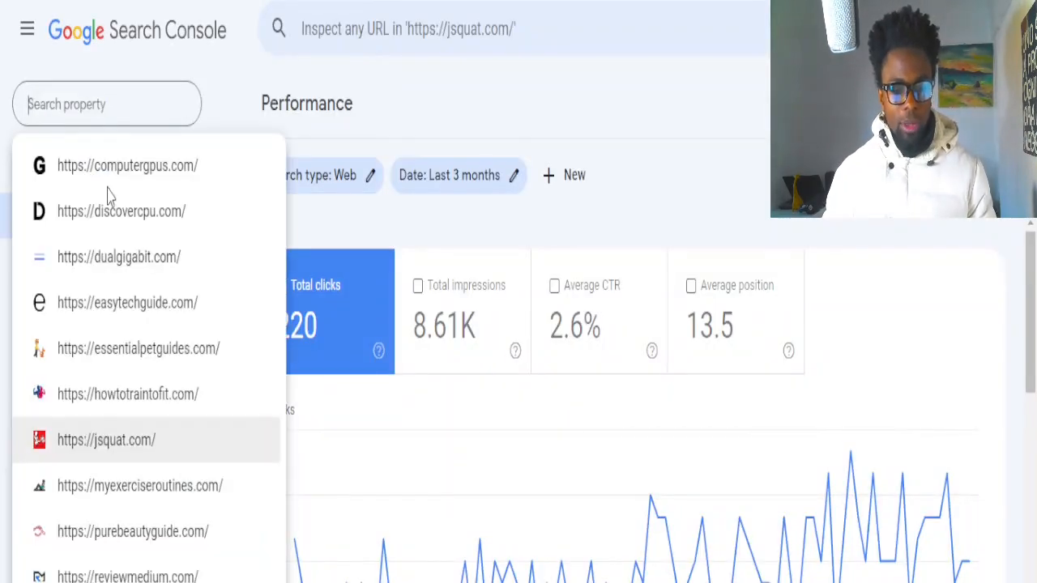
click(88, 444)
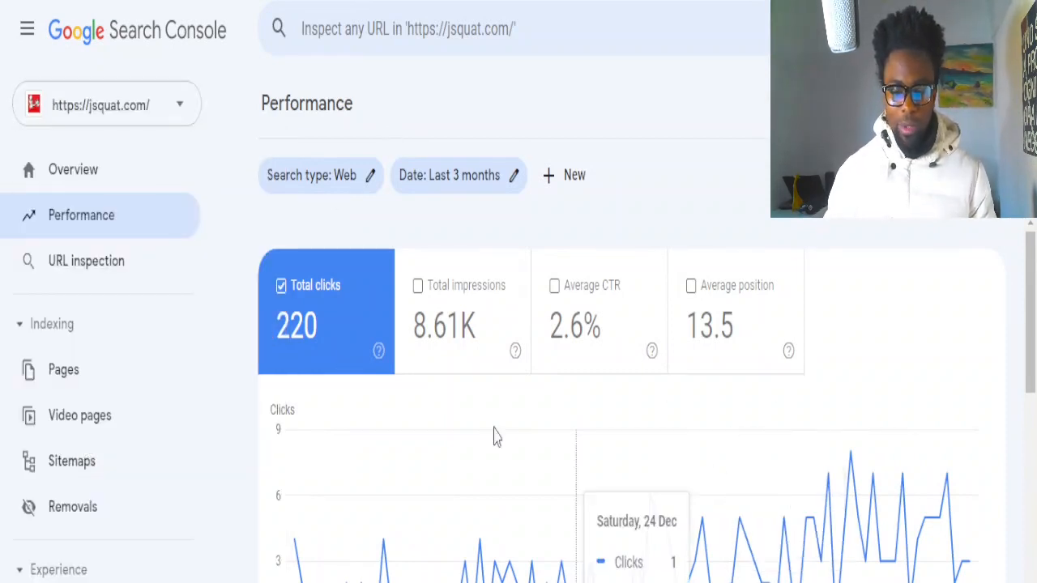
click(419, 297)
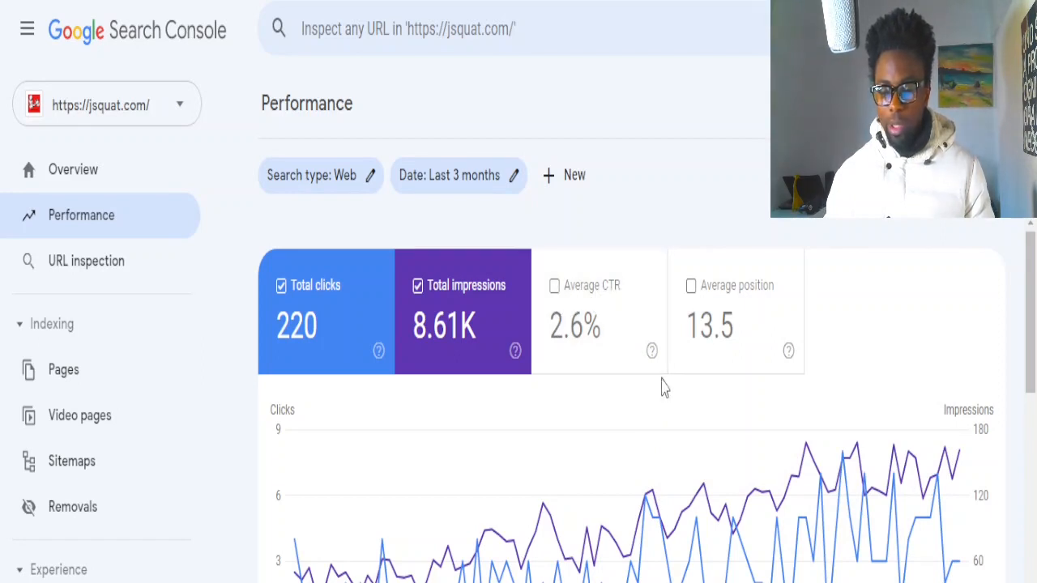
click(541, 369)
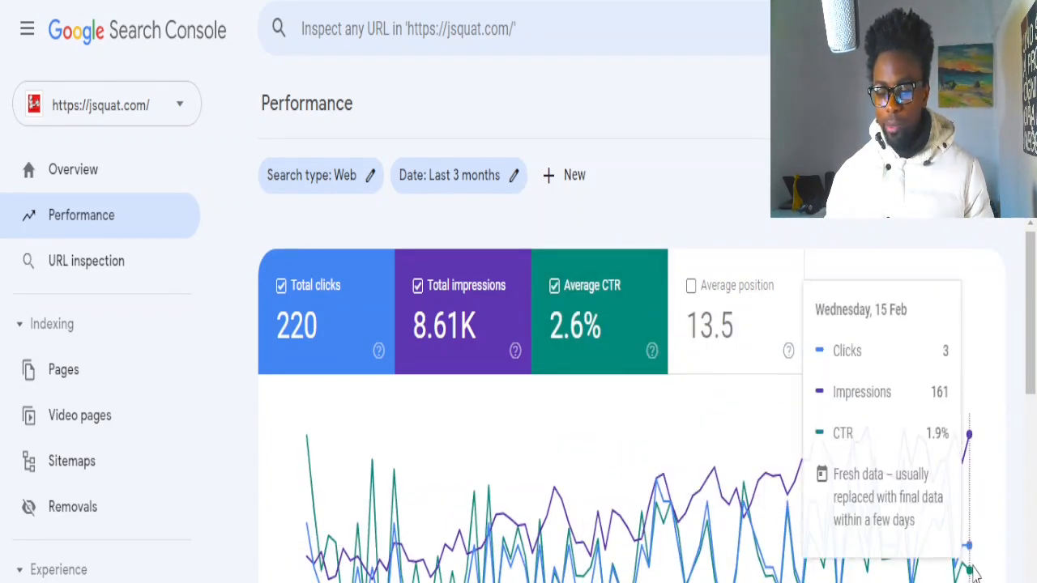
click(693, 290)
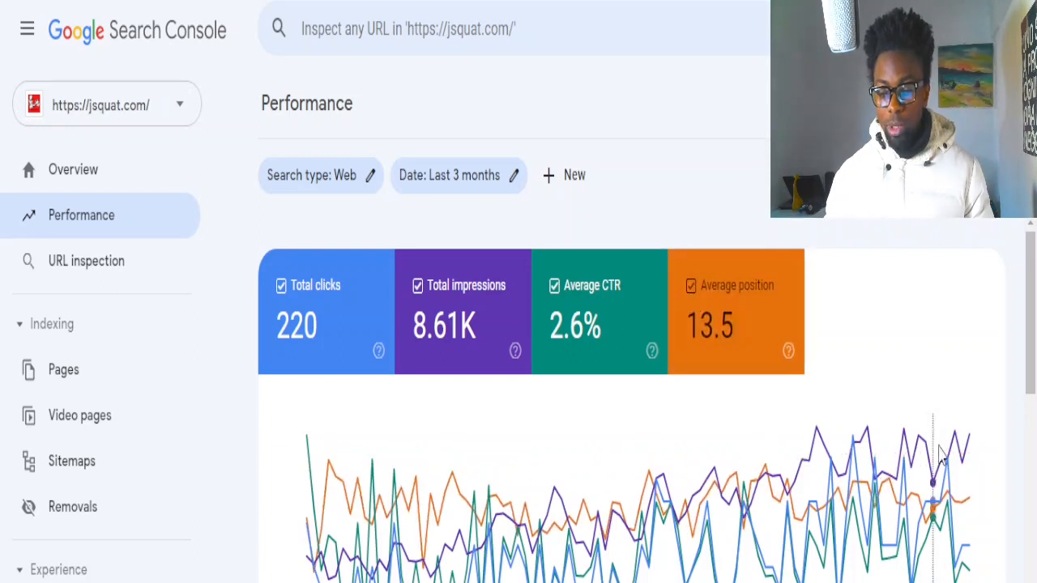
mouse_move(952, 539)
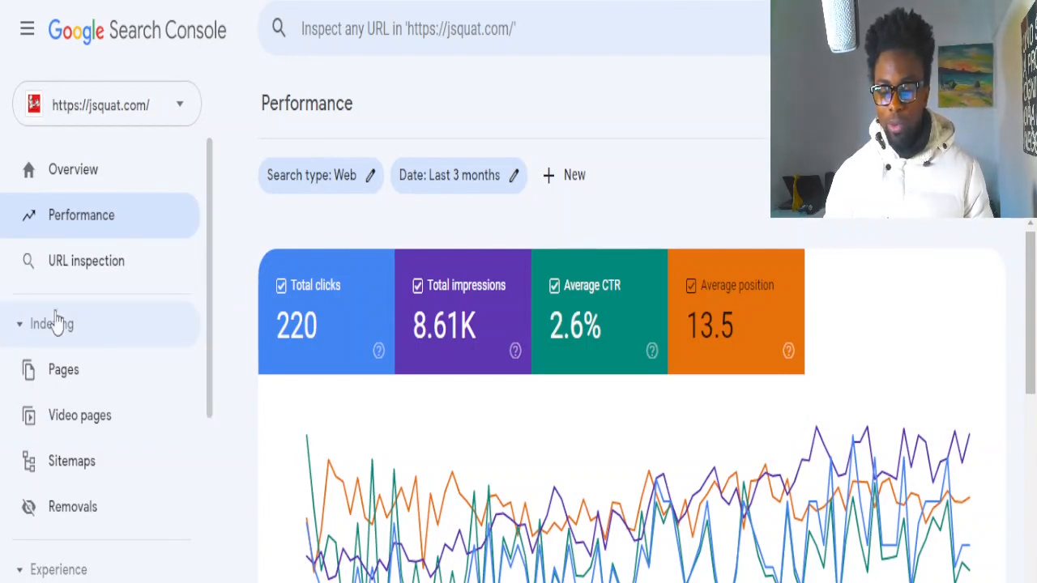
Step: Examine the three-month performance chart, its metric totals and the top queries table below it
scroll(598, 455, down, 2)
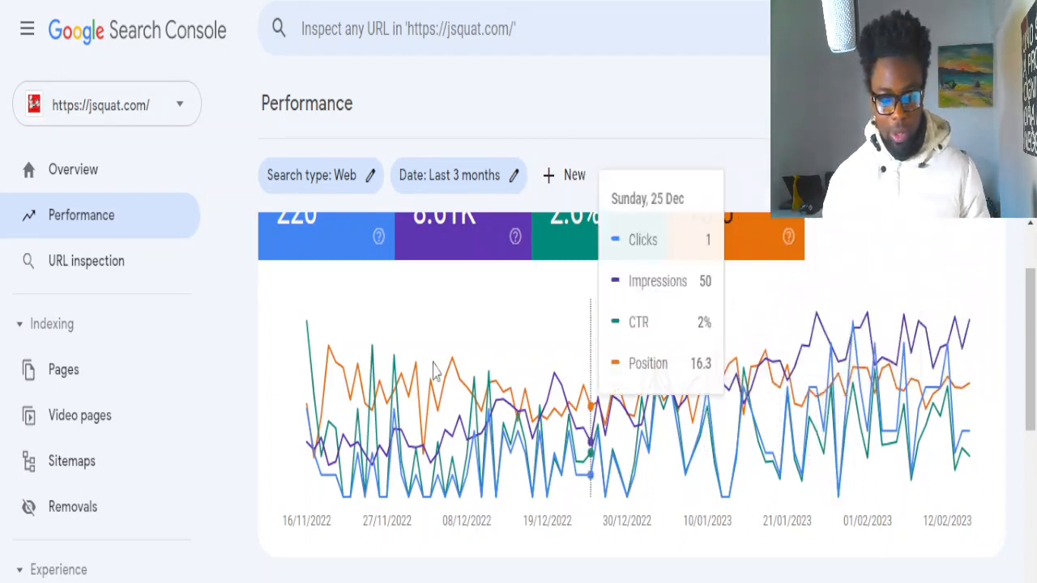
scroll(435, 365, up, 2)
scroll(624, 308, down, 4)
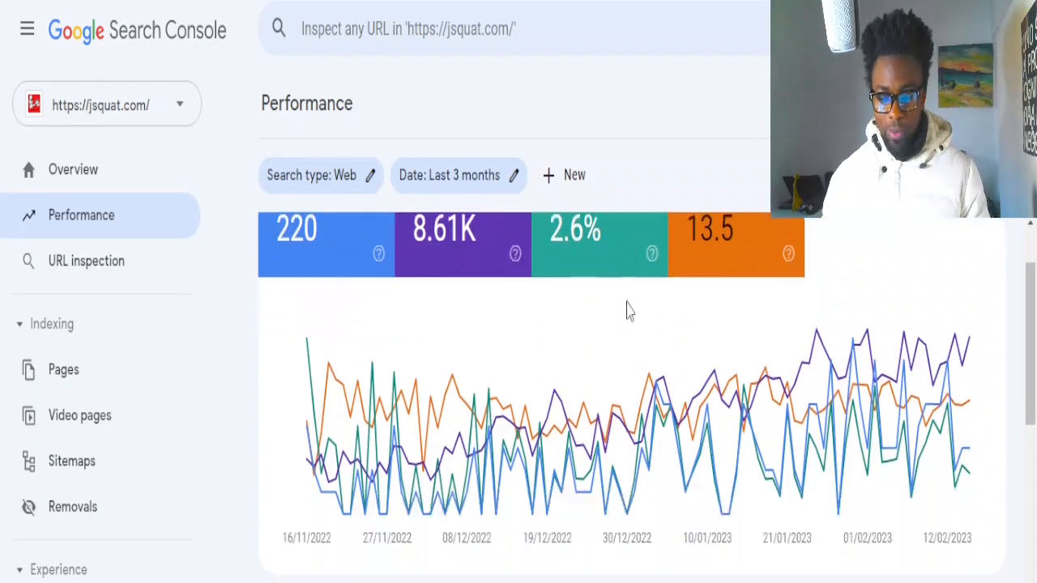
scroll(551, 387, down, 4)
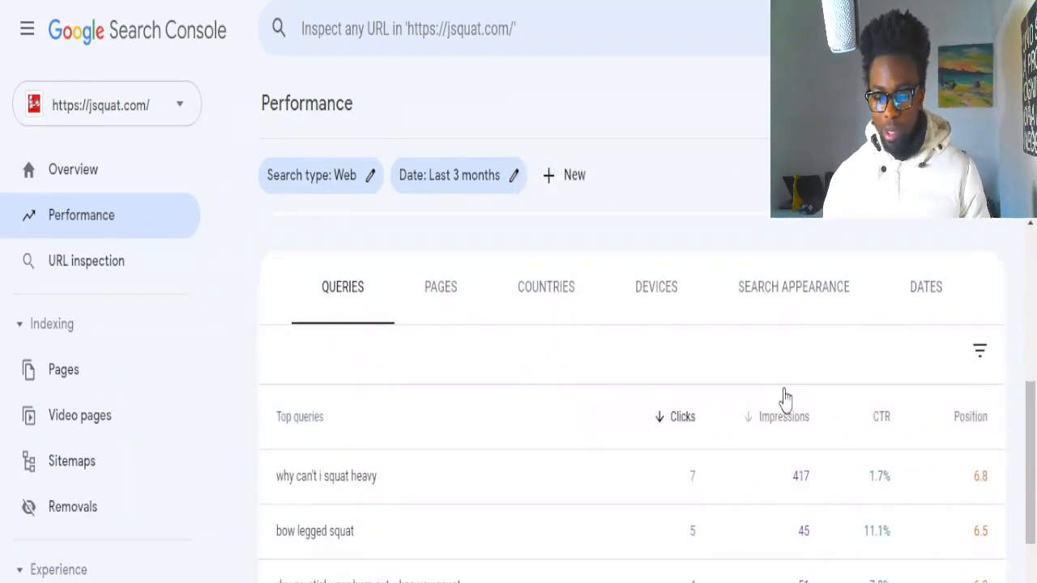
scroll(741, 398, up, 5)
scroll(445, 356, up, 4)
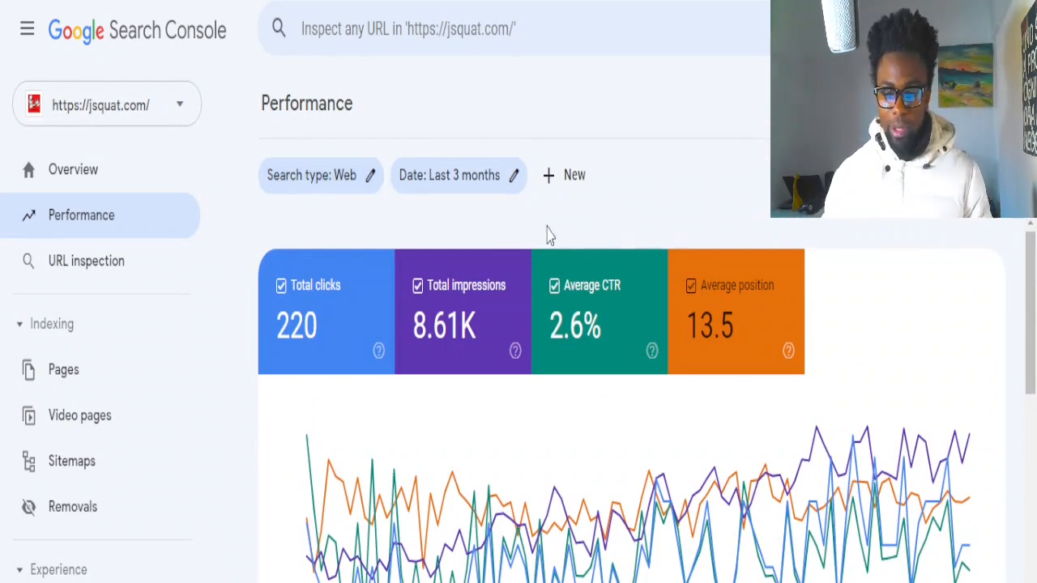
scroll(291, 218, down, 4)
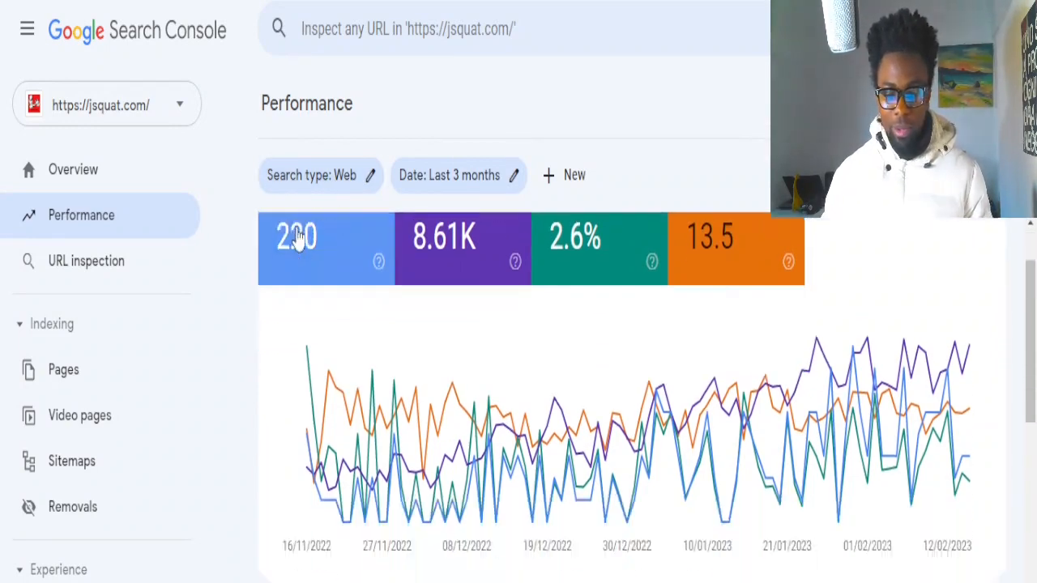
scroll(462, 296, up, 4)
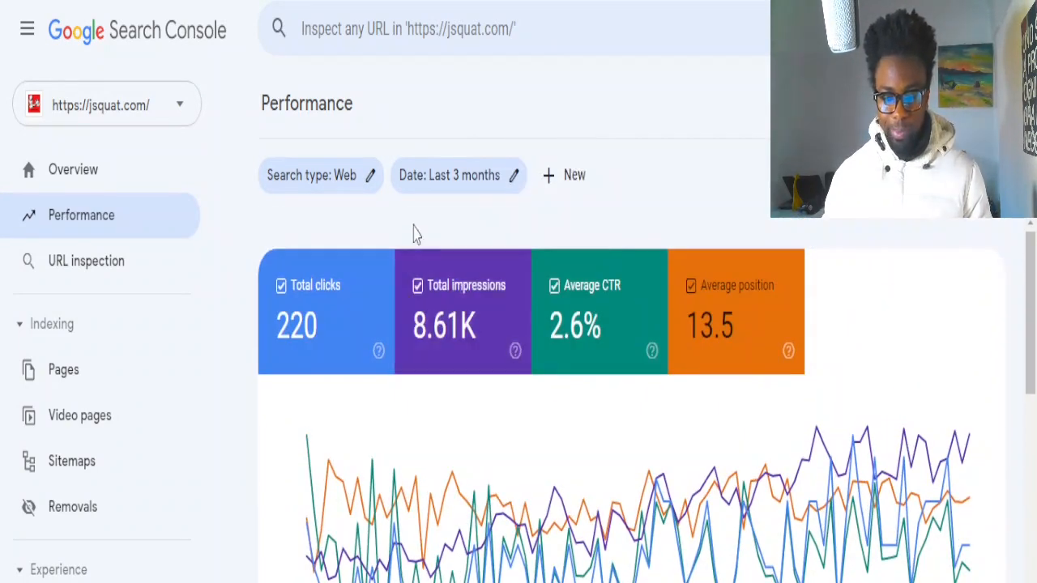
Step: List the performance data by date and filter the report to 15 Feb 2023
scroll(412, 233, down, 4)
click(926, 305)
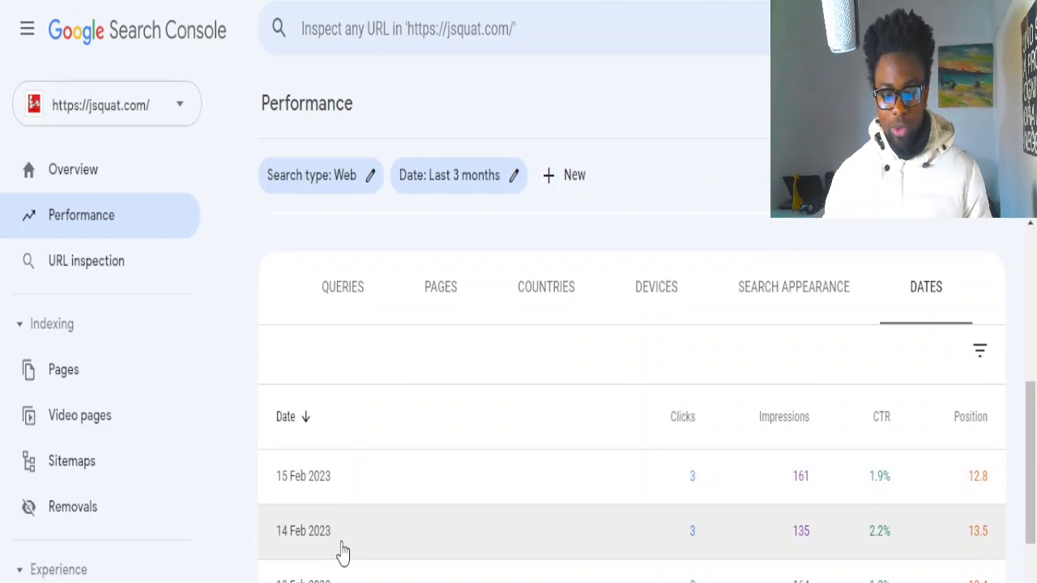
scroll(339, 553, down, 1)
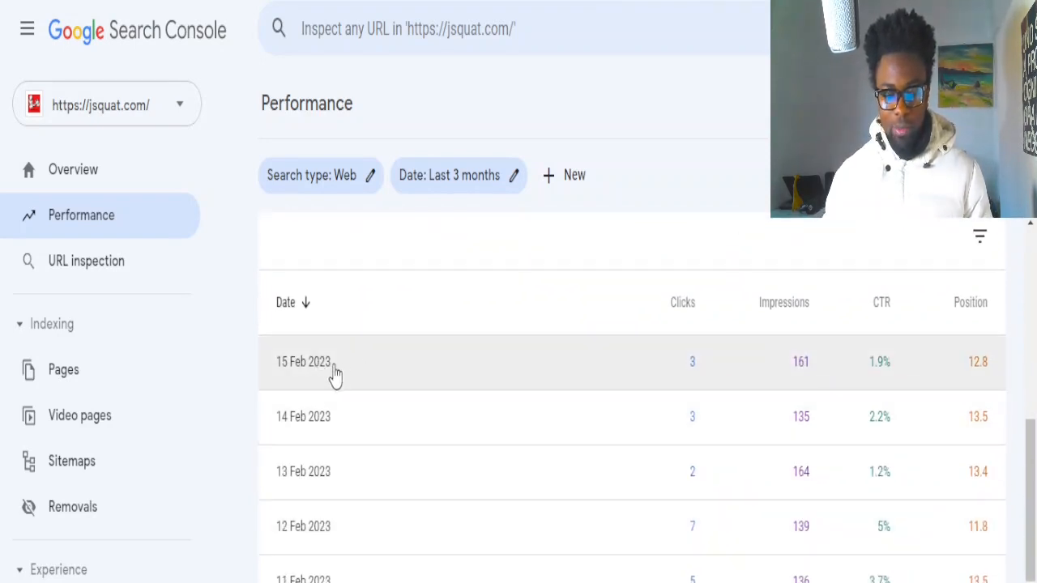
click(369, 379)
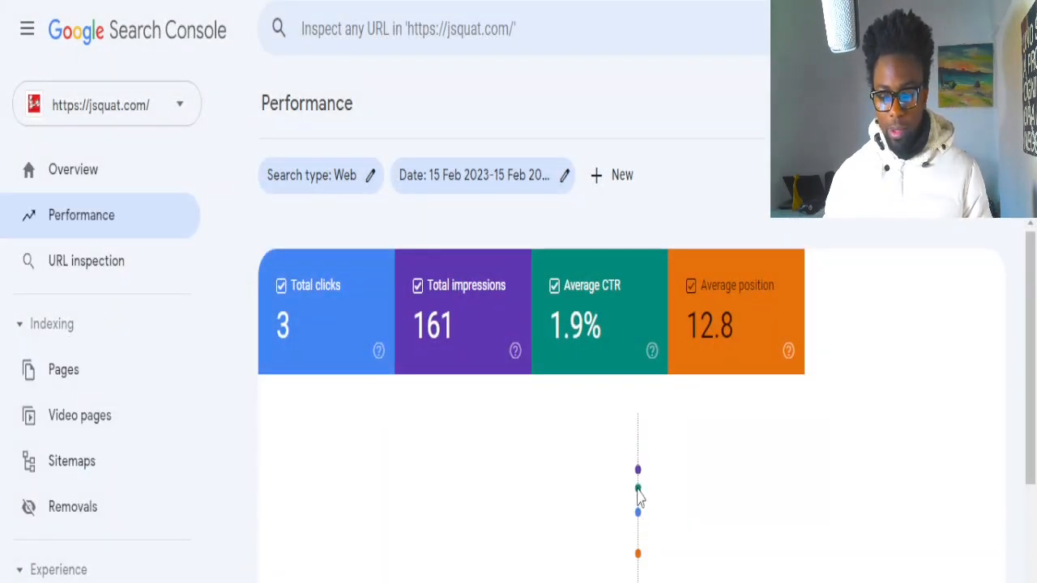
Step: Examine the clicks, impressions, CTR and position for 15 Feb 2023 in the chart and the dates table
mouse_move(613, 556)
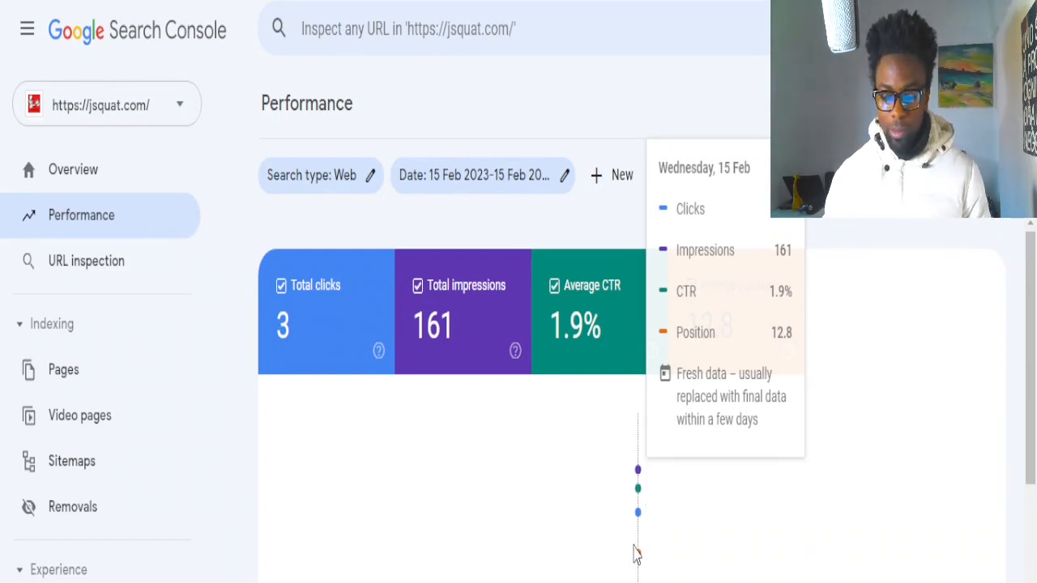
scroll(560, 536, down, 1)
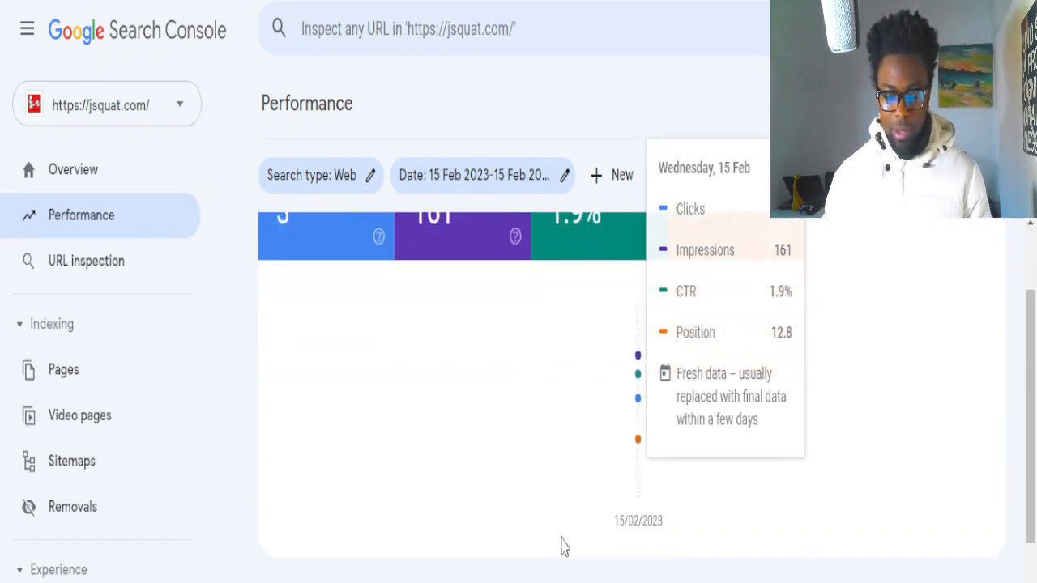
scroll(560, 536, up, 1)
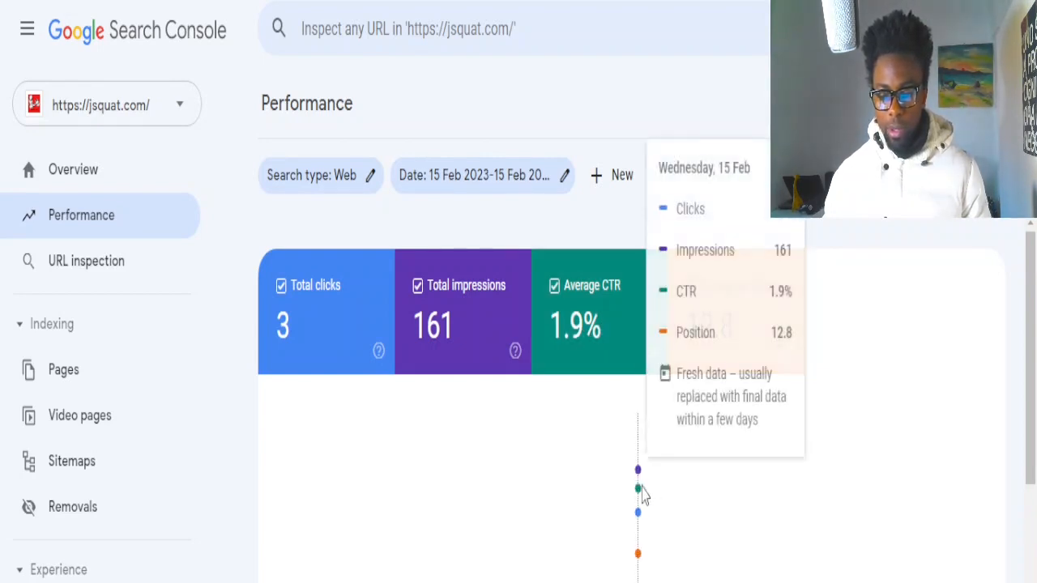
scroll(487, 579, down, 1)
scroll(486, 377, down, 5)
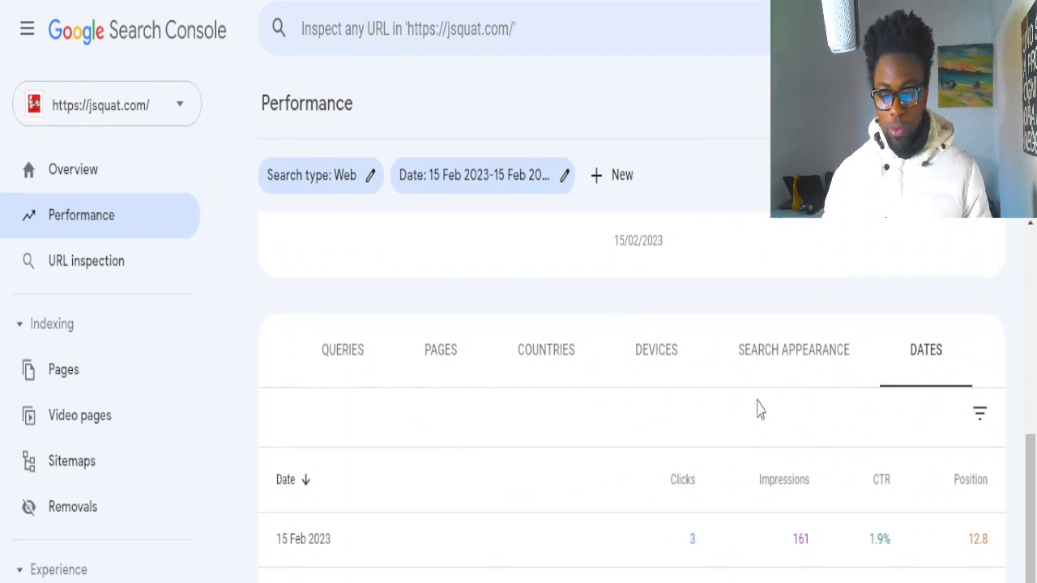
scroll(810, 412, up, 3)
scroll(818, 416, up, 2)
scroll(687, 454, down, 1)
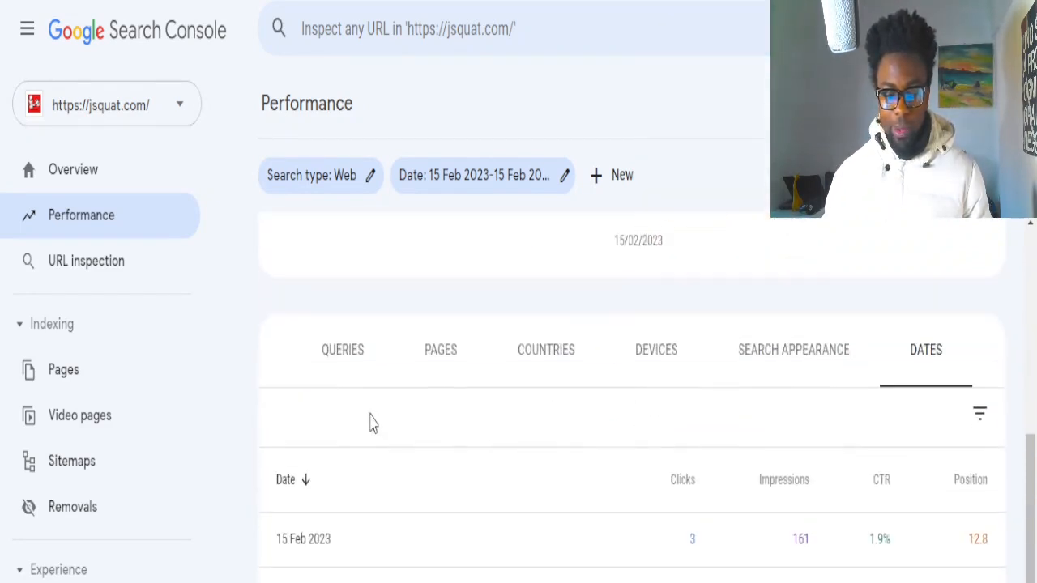
Step: Break the 15 Feb 2023 data down by page and review the top pages and their metrics
click(440, 356)
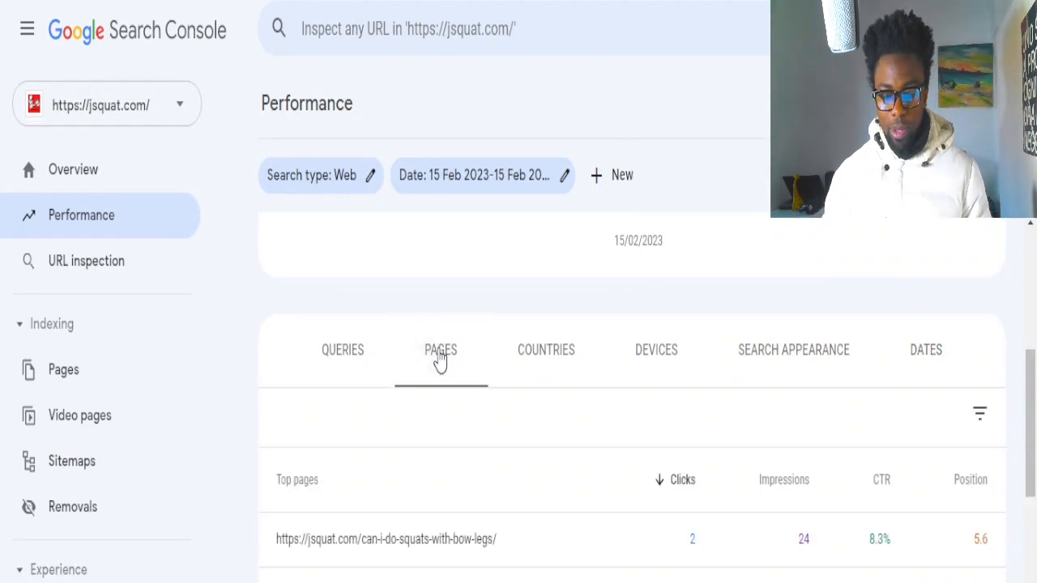
scroll(454, 444, down, 4)
scroll(539, 449, up, 2)
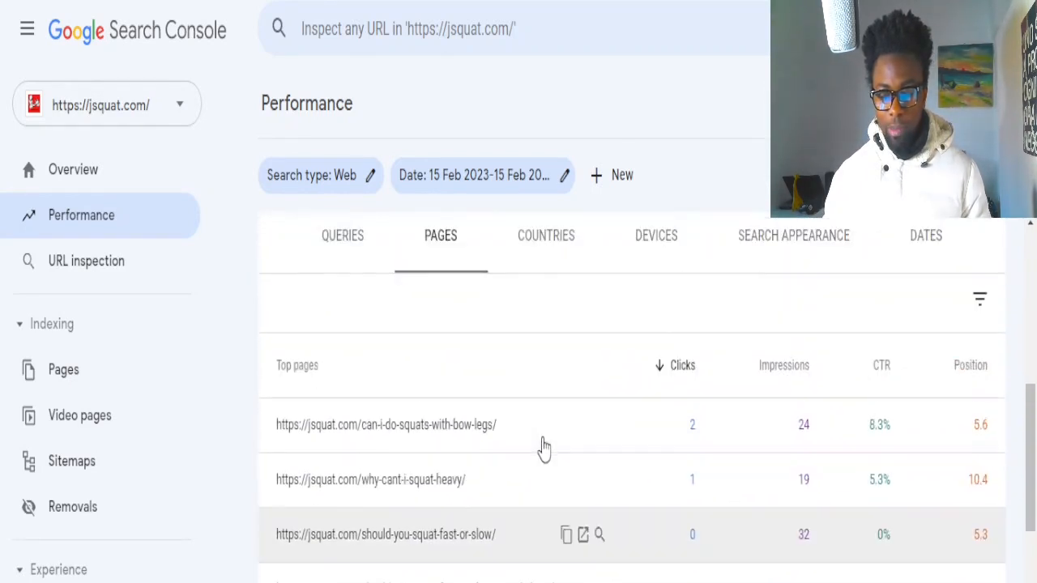
scroll(547, 445, down, 1)
scroll(550, 445, up, 4)
scroll(440, 467, down, 4)
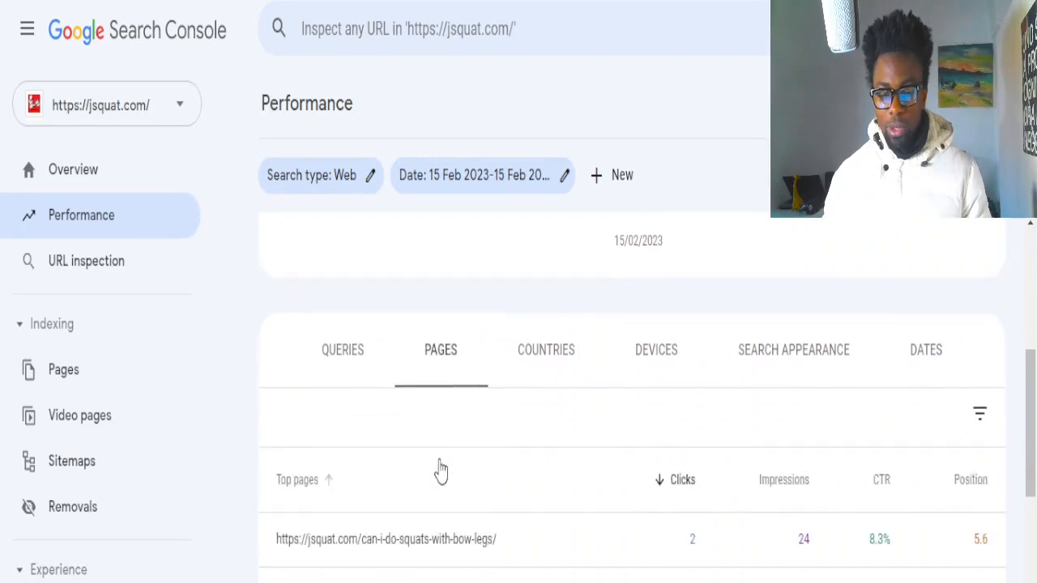
scroll(440, 467, down, 6)
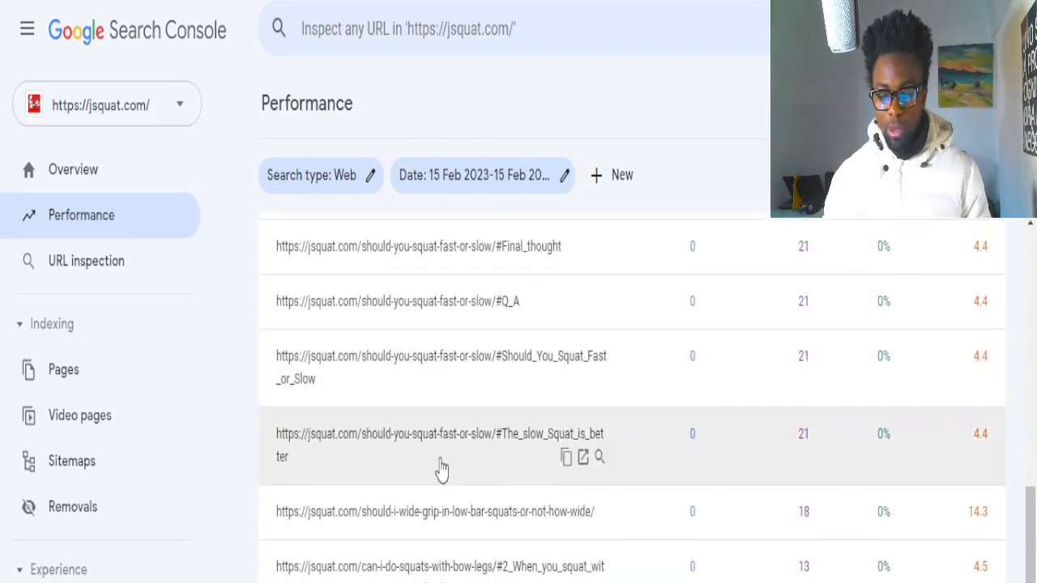
scroll(442, 468, up, 7)
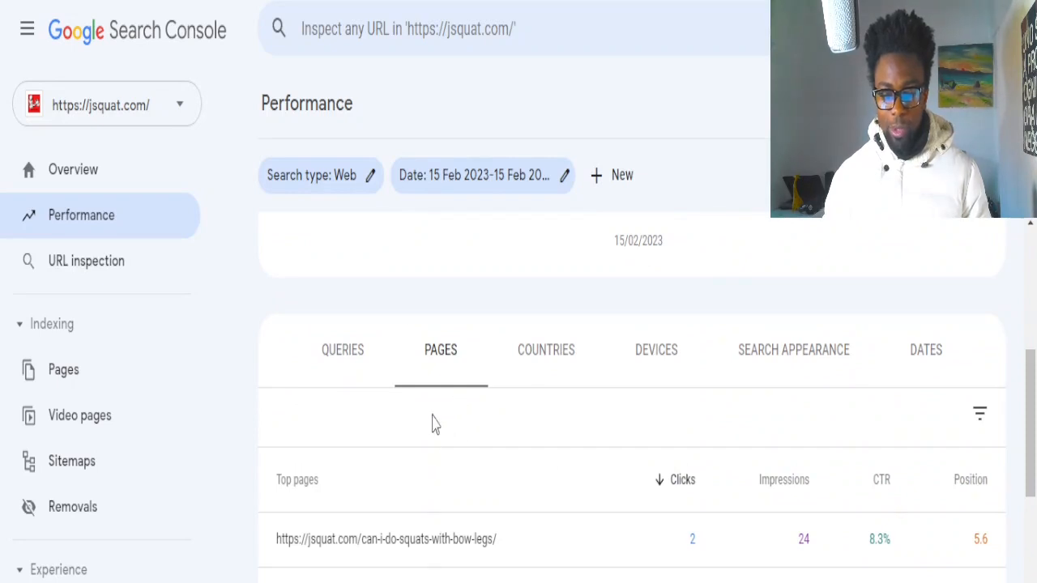
Step: Break the 15 Feb 2023 data down by search query and review the top queries with their impressions and positions
click(340, 356)
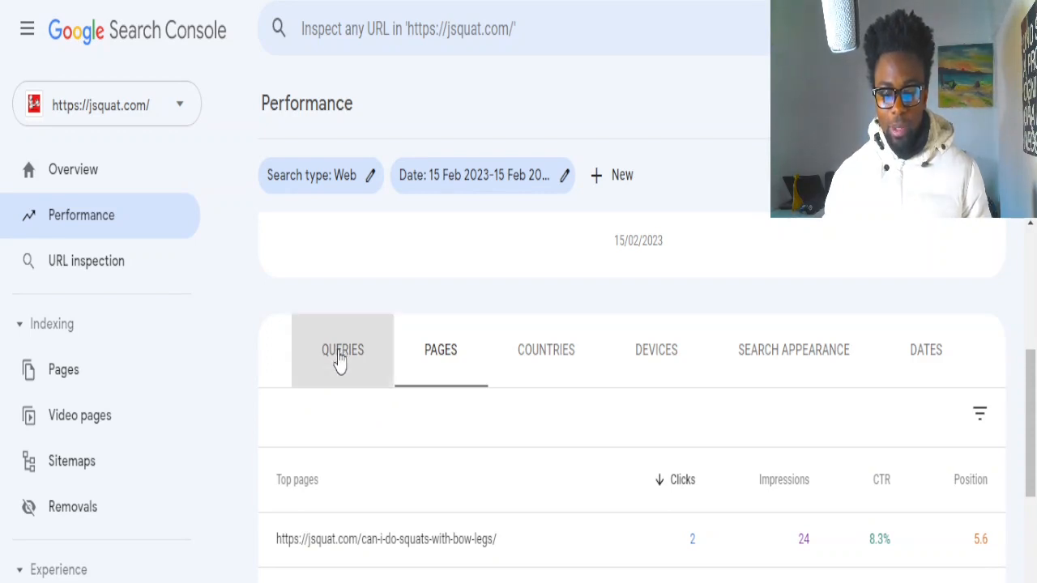
scroll(350, 455, down, 5)
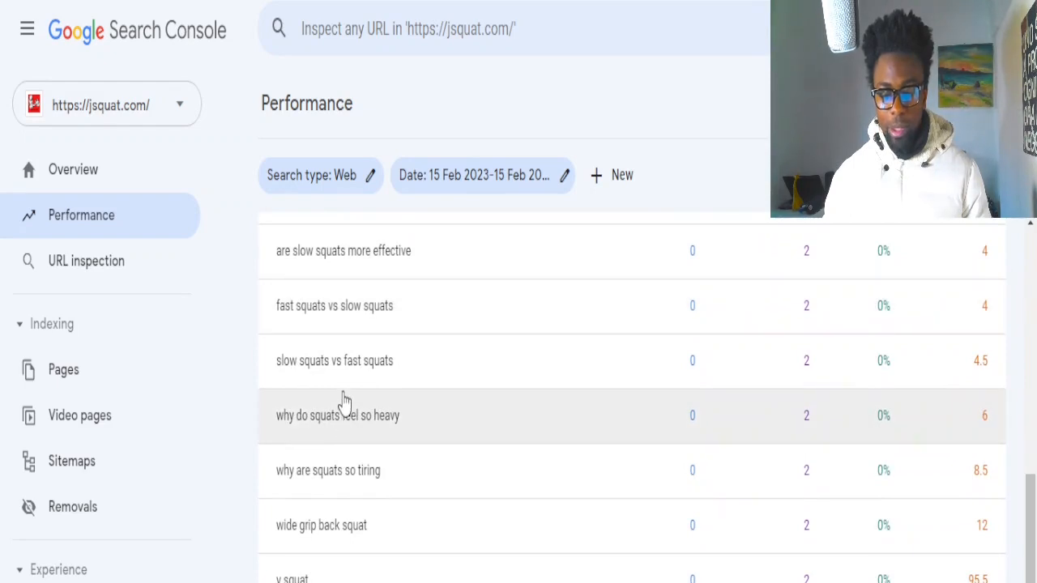
scroll(343, 405, down, 2)
scroll(345, 405, up, 7)
scroll(344, 413, down, 7)
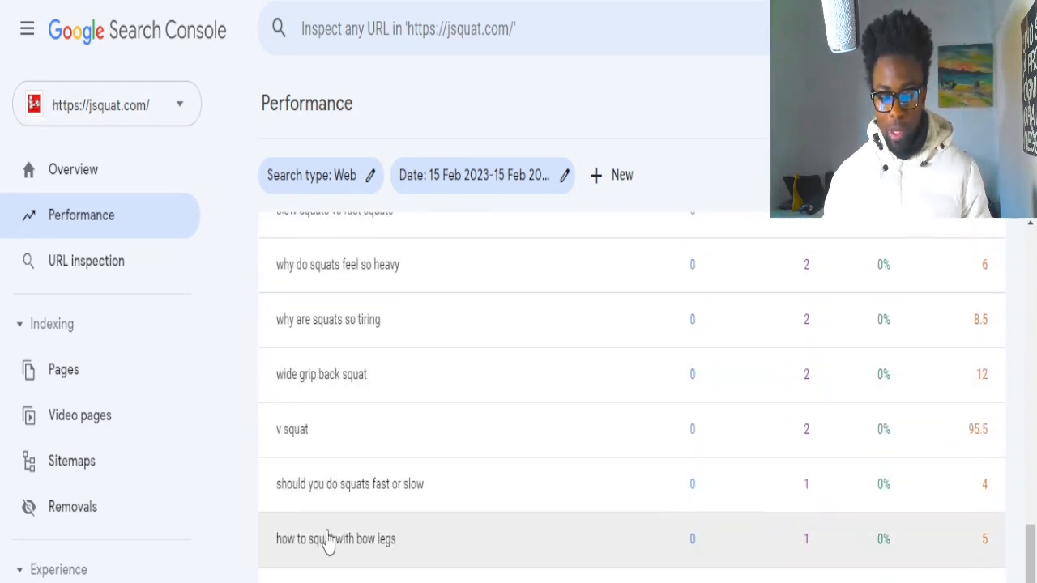
scroll(332, 519, up, 1)
scroll(332, 516, up, 5)
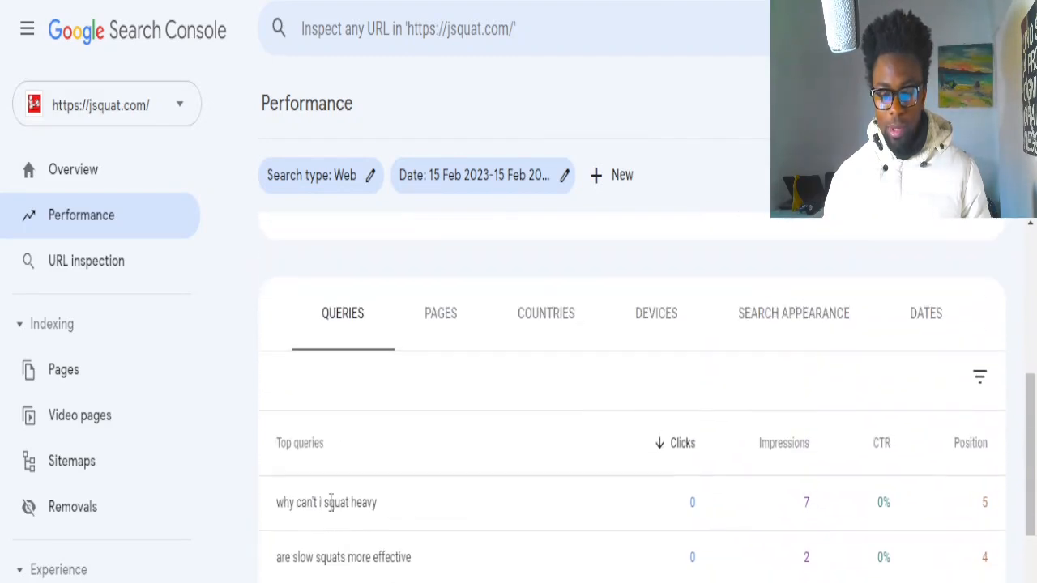
scroll(332, 513, down, 2)
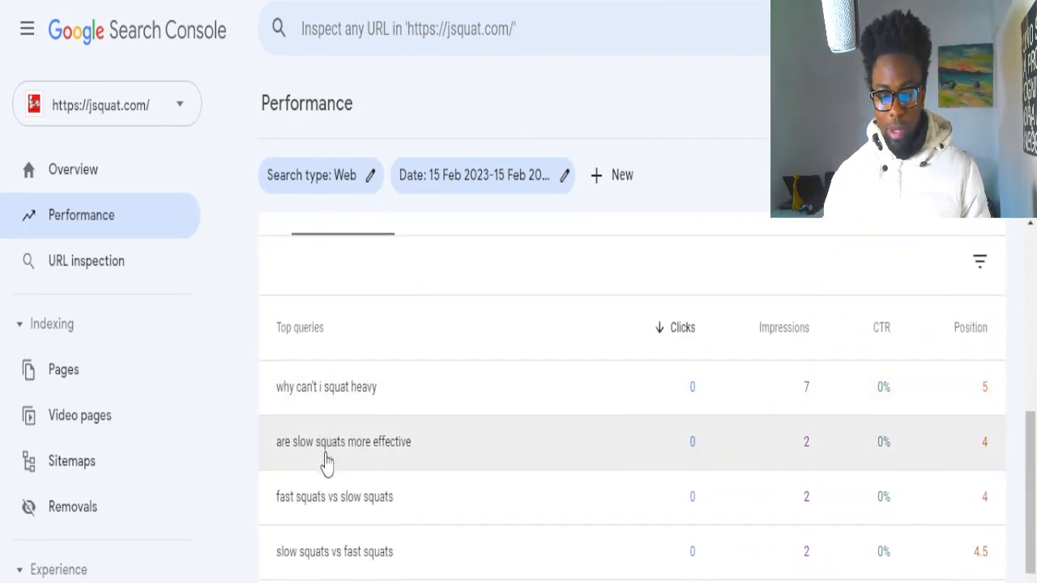
scroll(326, 470, down, 4)
scroll(327, 480, up, 7)
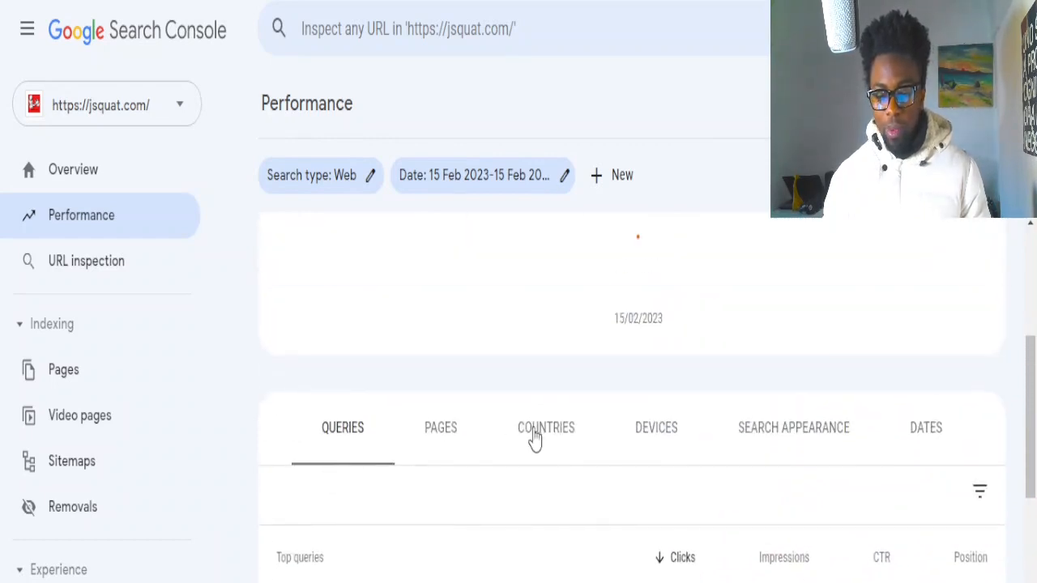
Step: Break the 15 Feb 2023 data down by country and review the clicks and impressions per country
scroll(496, 428, up, 3)
scroll(498, 429, down, 3)
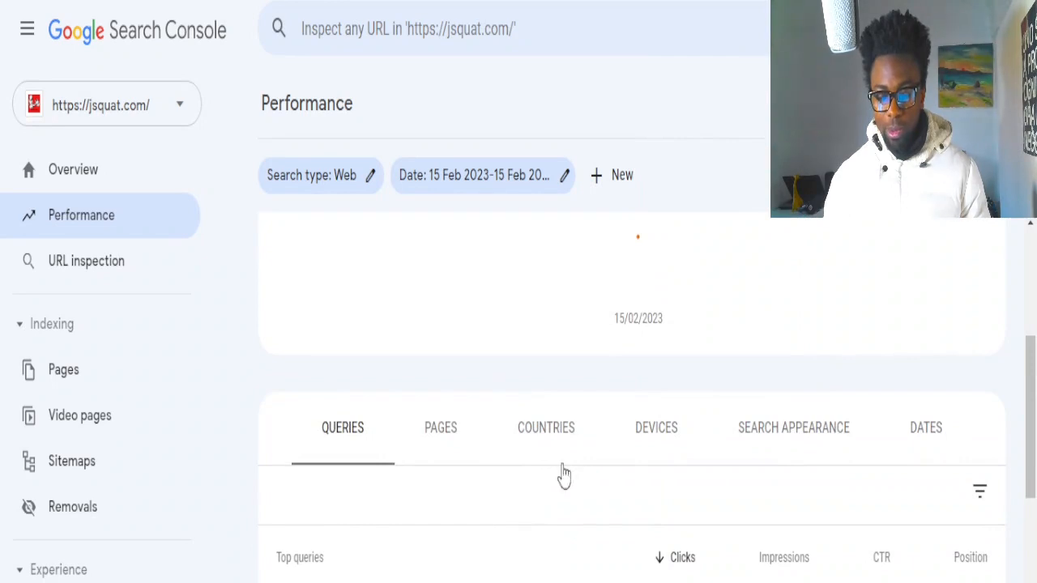
scroll(565, 476, down, 3)
scroll(556, 444, up, 2)
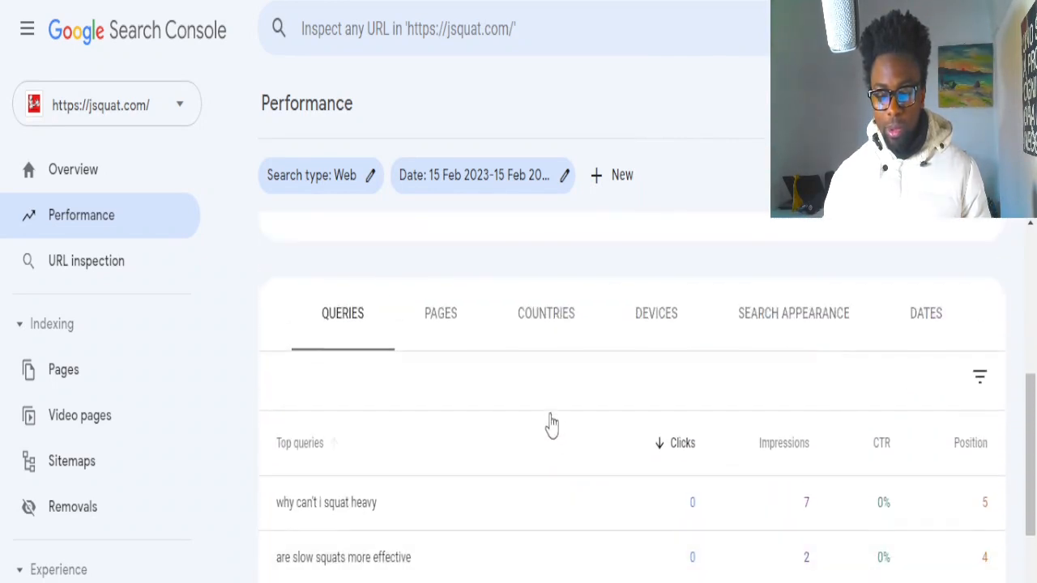
click(542, 321)
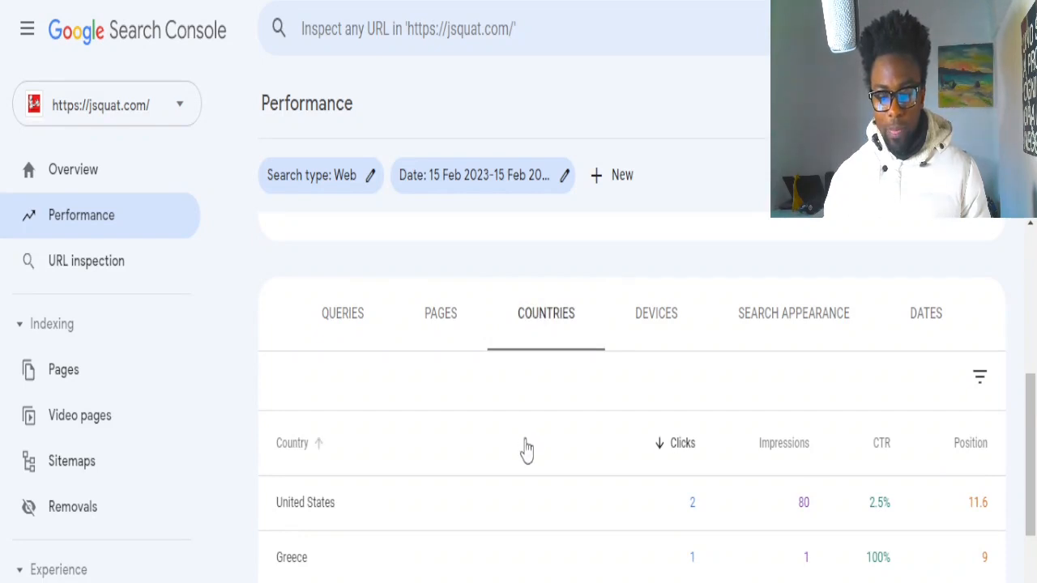
scroll(518, 449, down, 1)
scroll(511, 448, up, 1)
scroll(498, 450, down, 1)
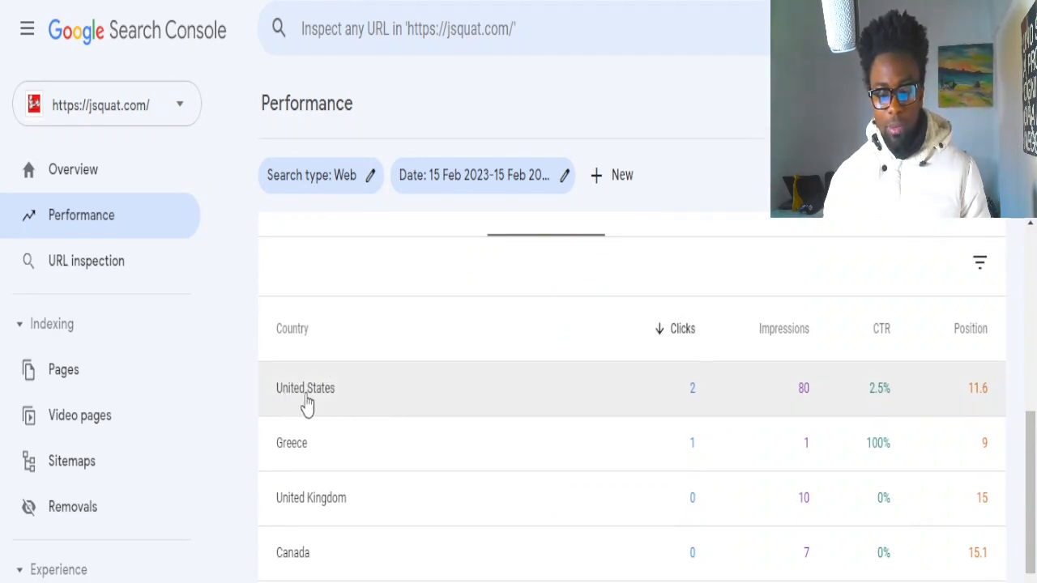
Step: Compare the clicks, impressions, CTR and position of the countries listed for 15 Feb 2023
scroll(335, 429, down, 2)
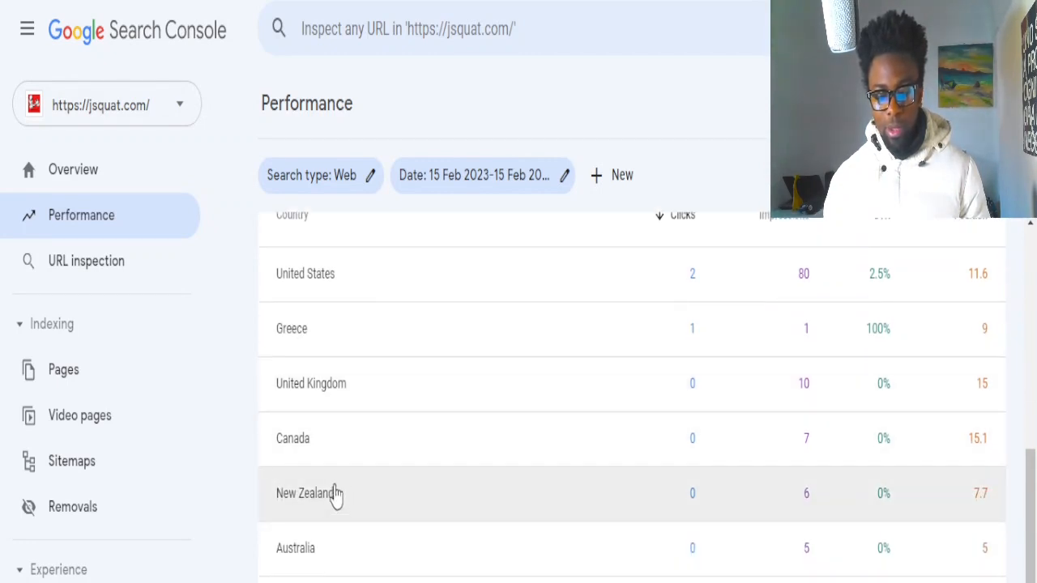
scroll(394, 567, down, 2)
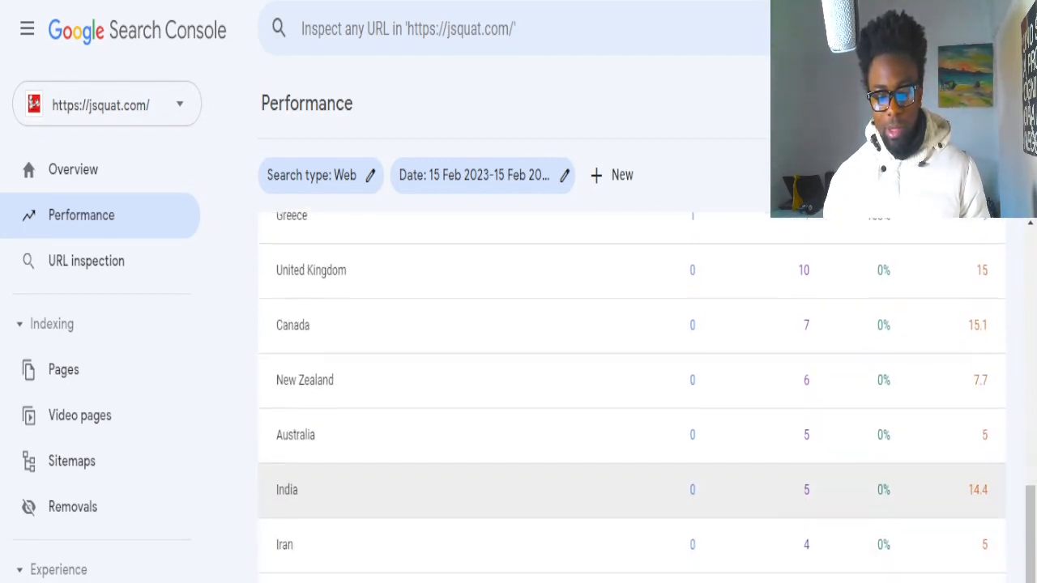
scroll(349, 571, down, 2)
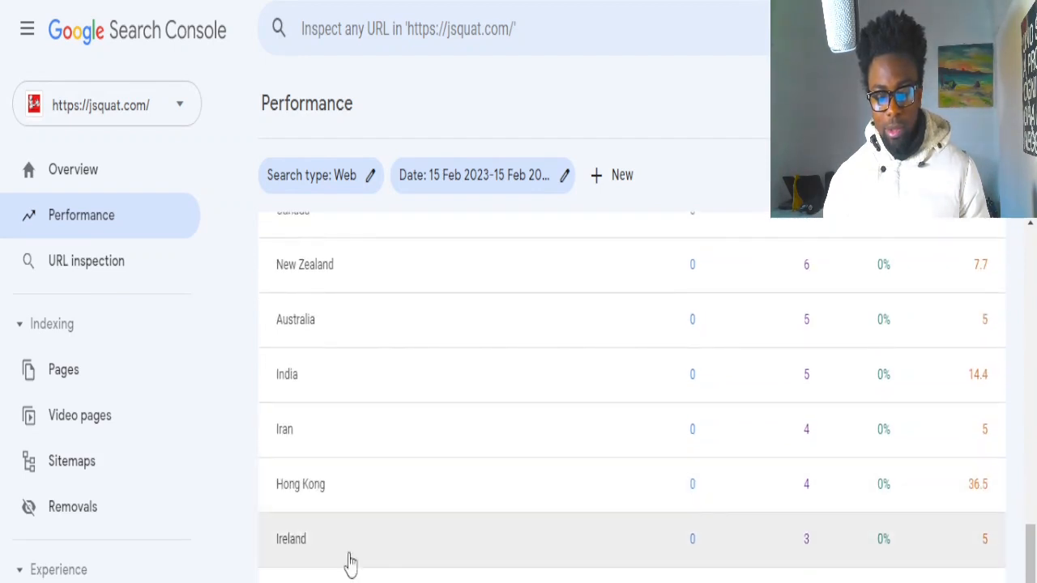
scroll(436, 549, up, 8)
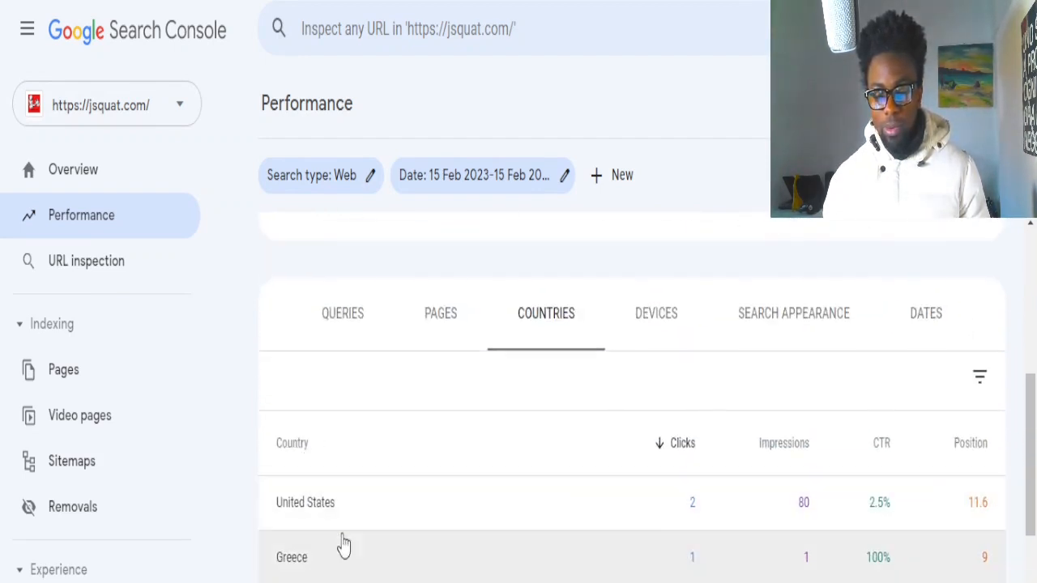
scroll(359, 551, down, 5)
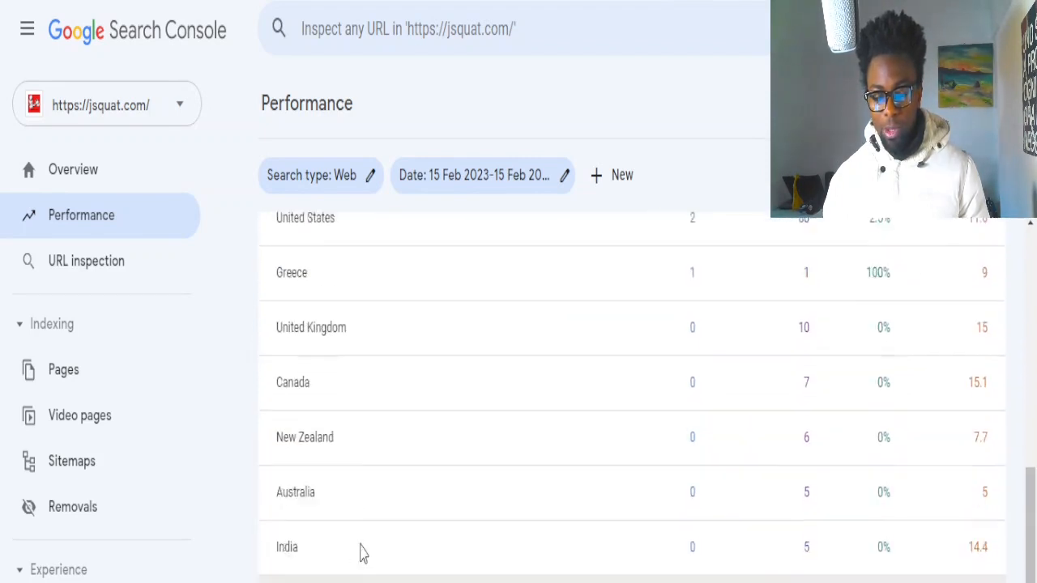
scroll(362, 552, up, 5)
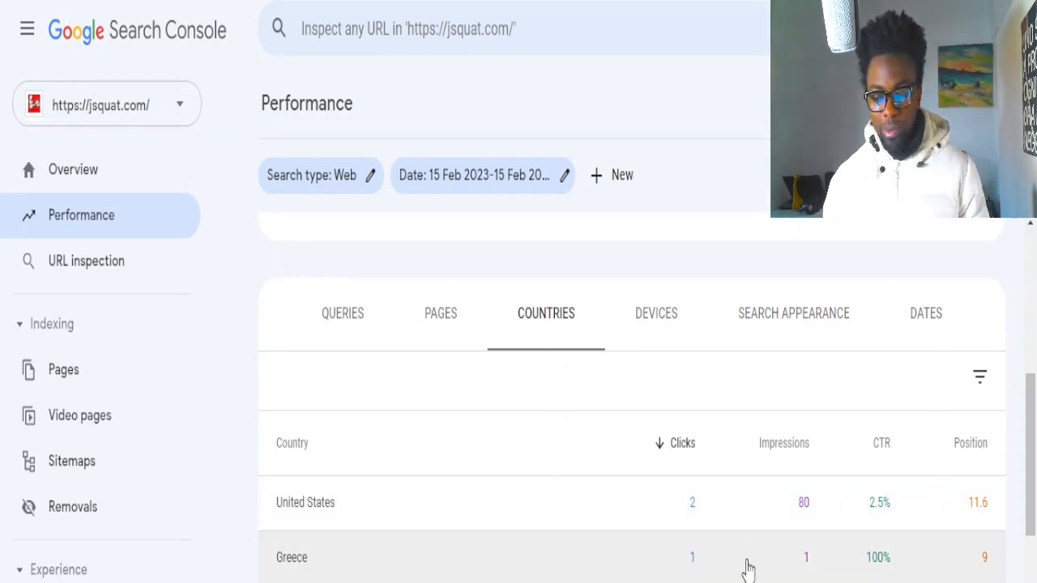
scroll(774, 577, down, 4)
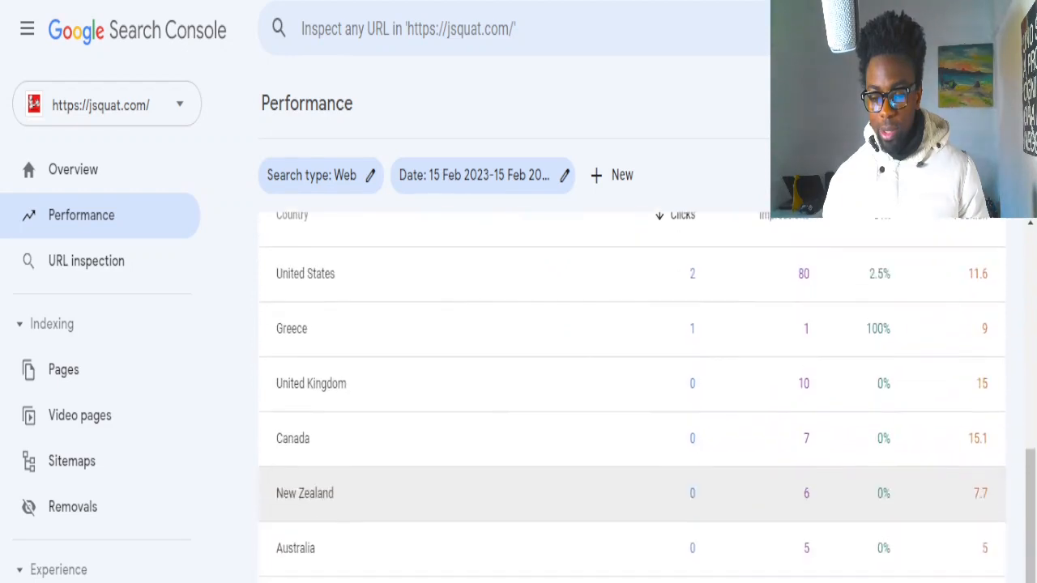
scroll(774, 577, up, 4)
scroll(774, 503, up, 2)
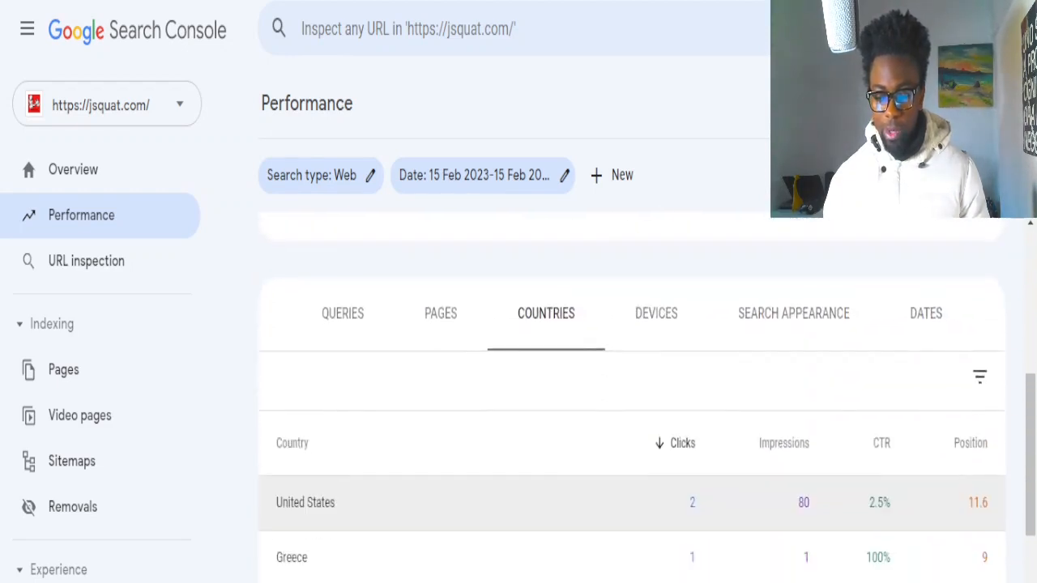
scroll(774, 503, down, 1)
scroll(602, 505, up, 1)
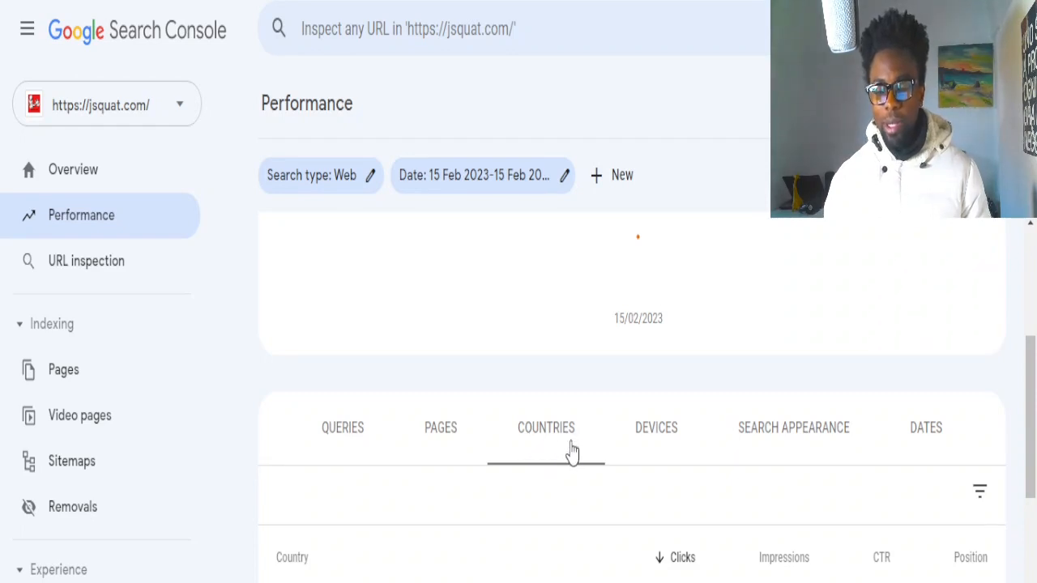
Step: Break the 15 Feb 2023 data down by device and narrow the report to Mobile
click(655, 438)
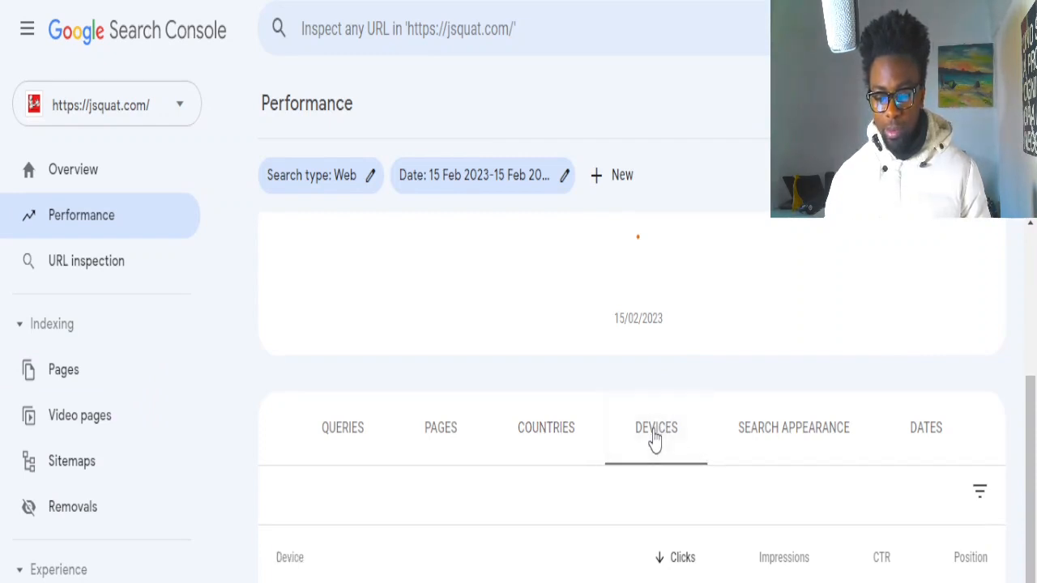
scroll(654, 438, down, 3)
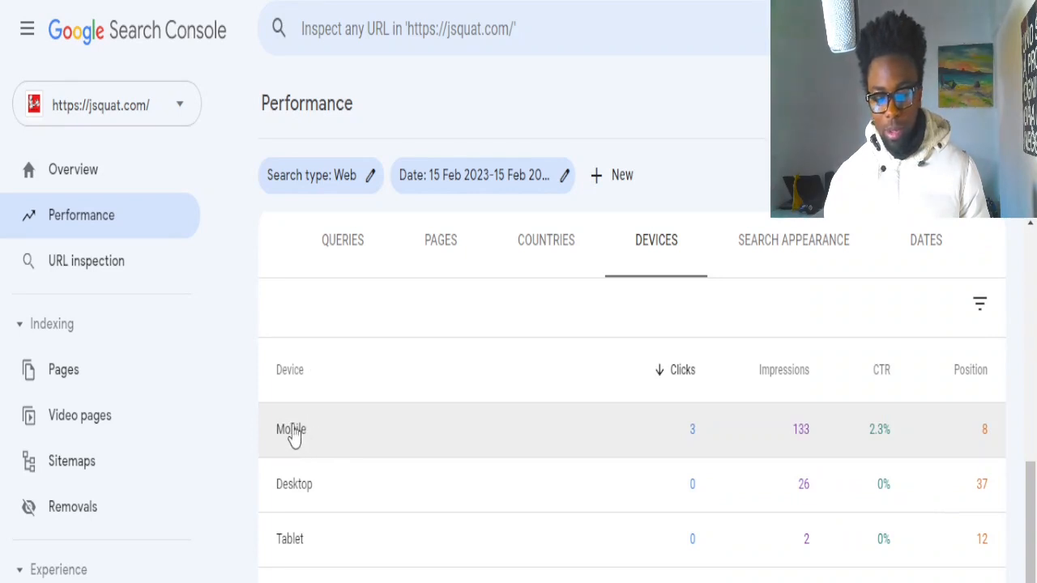
click(342, 438)
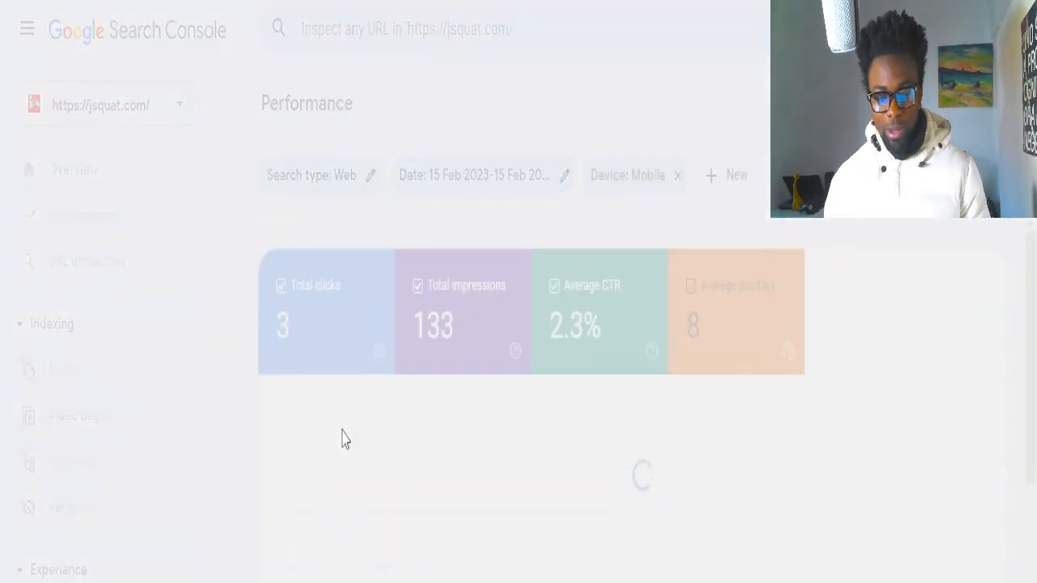
scroll(359, 449, down, 3)
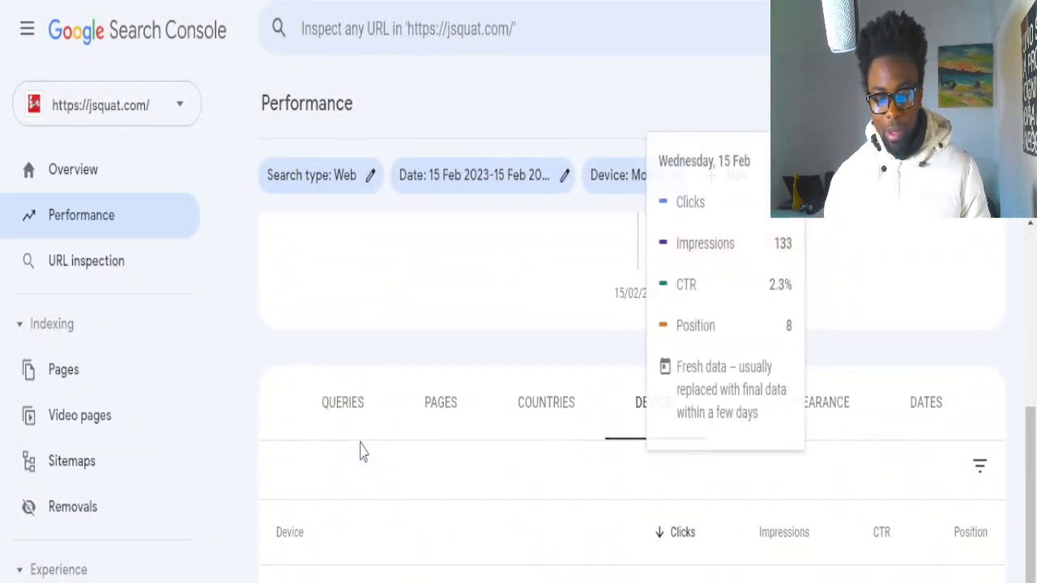
scroll(381, 556, down, 1)
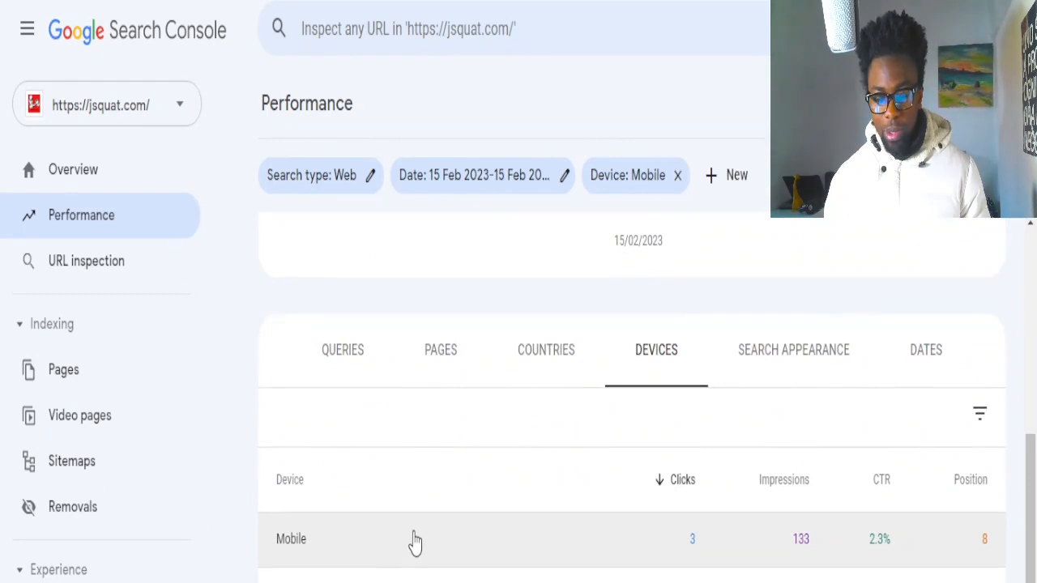
click(469, 554)
scroll(478, 568, up, 1)
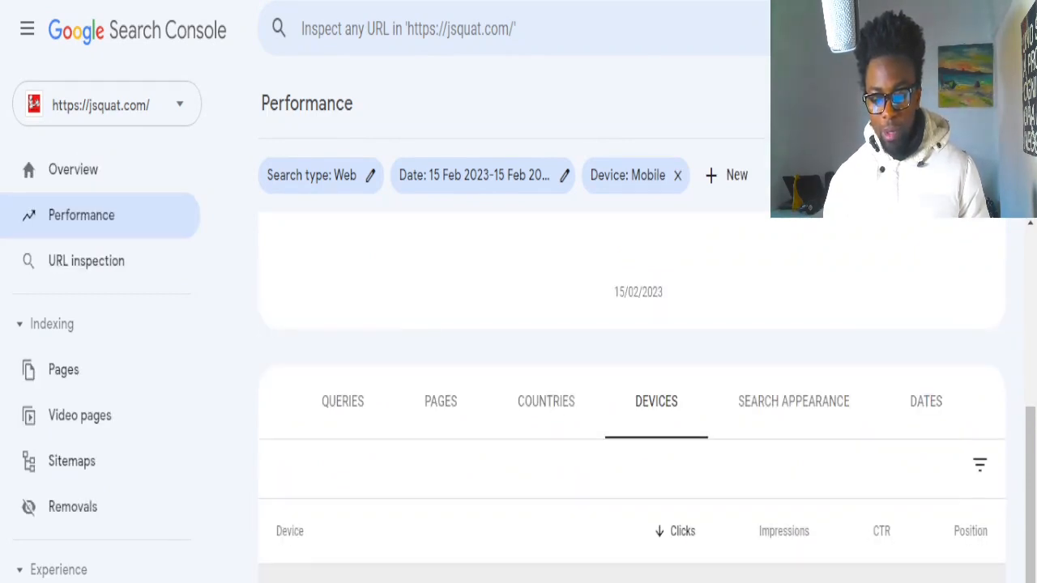
Step: Break the mobile data for 15 Feb 2023 down by search appearance and by date
click(774, 405)
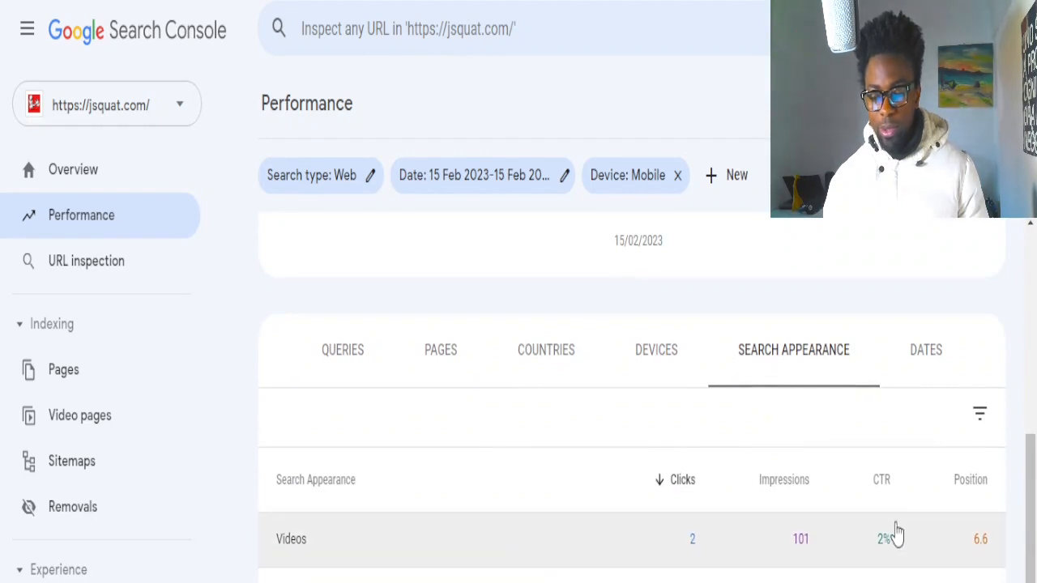
click(925, 365)
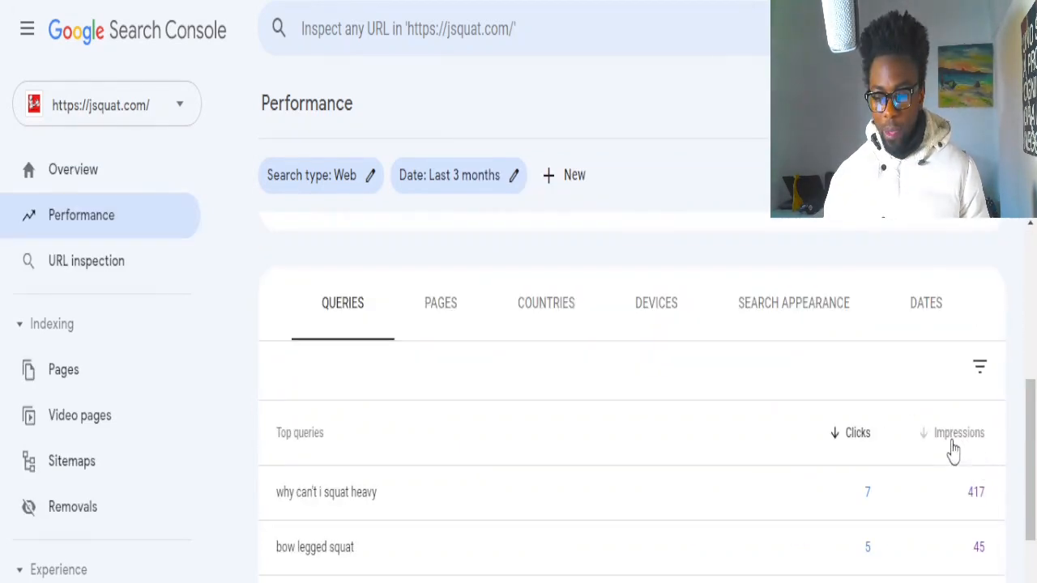
Step: Break the last 3 months of data down by date and review the daily clicks and impressions
click(929, 309)
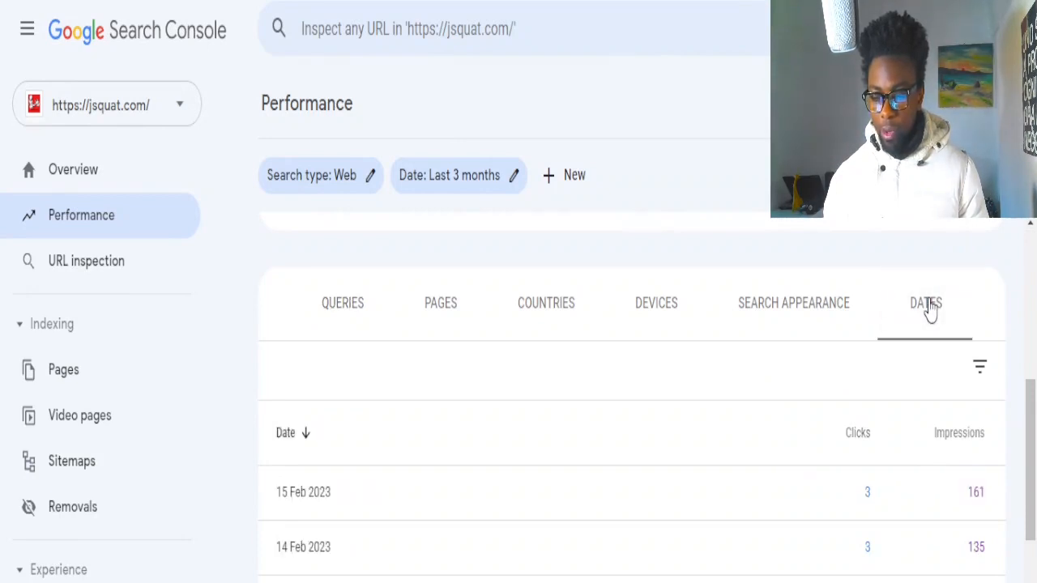
scroll(578, 518, down, 4)
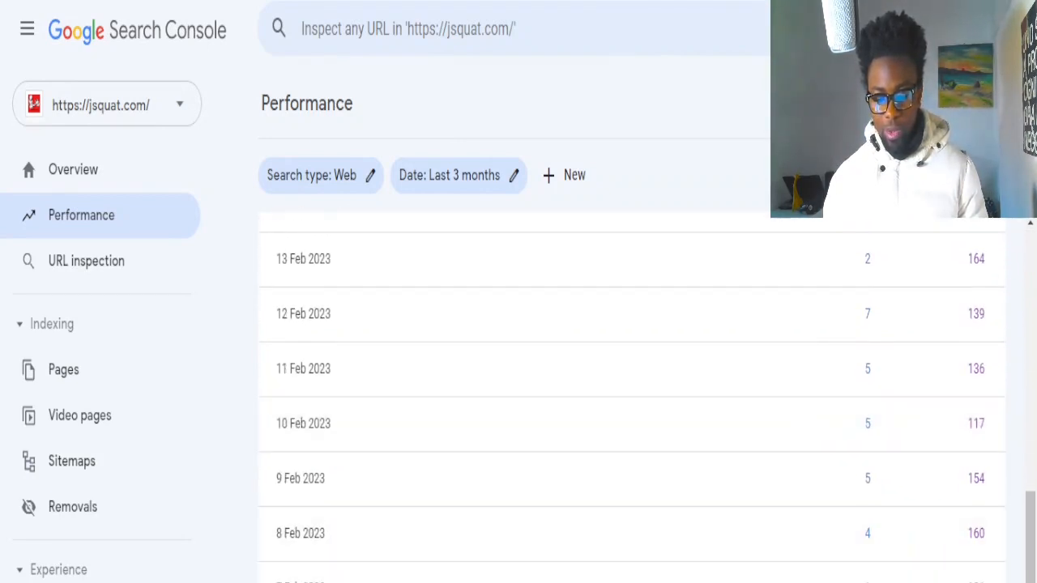
scroll(348, 519, up, 1)
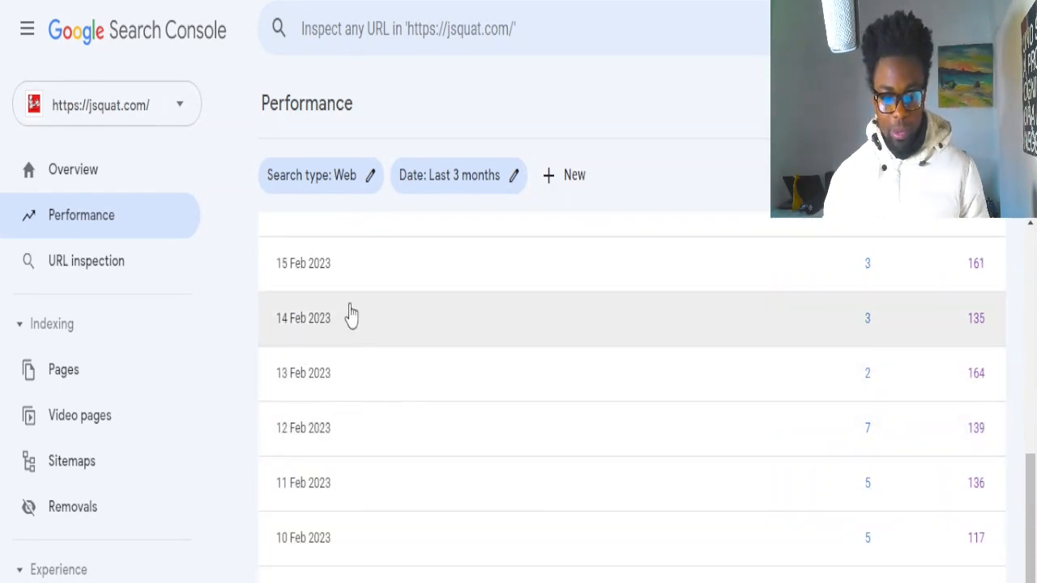
scroll(394, 405, up, 2)
scroll(384, 491, down, 3)
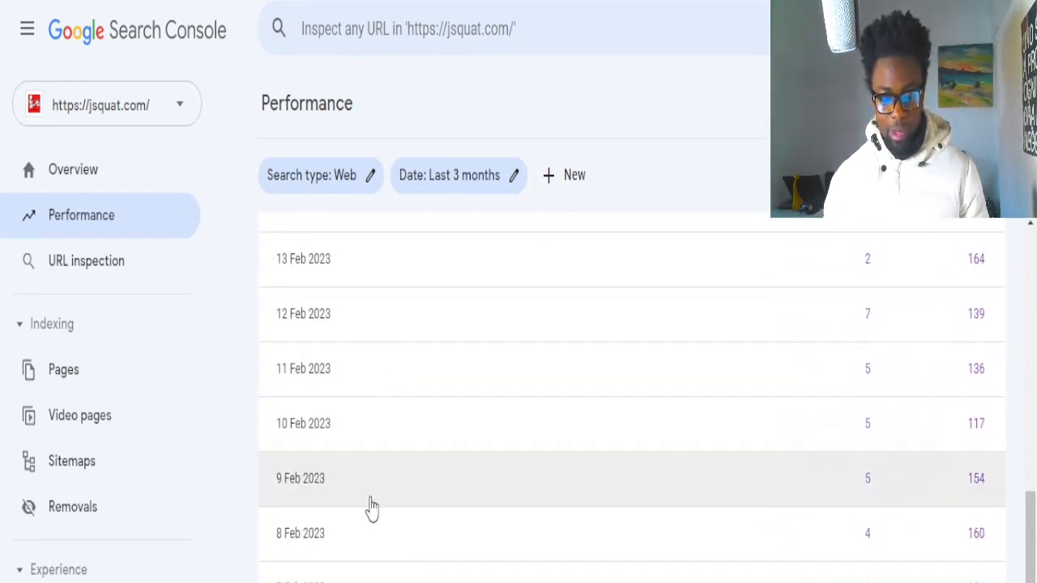
Step: Narrow the report to 6 Feb 2023, review that day's metrics, and return to the last 3 months
scroll(381, 551, down, 1)
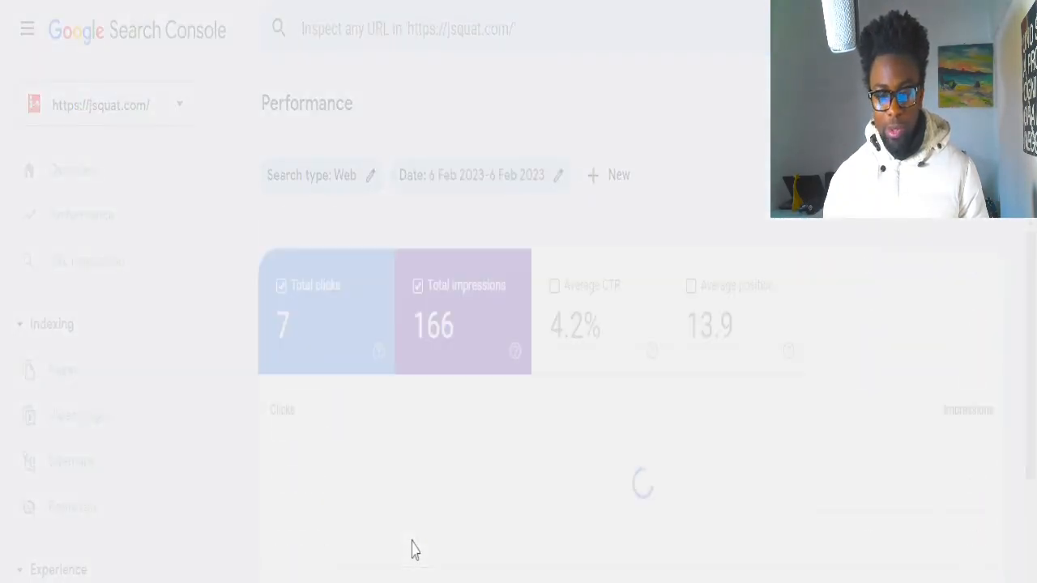
scroll(454, 551, down, 4)
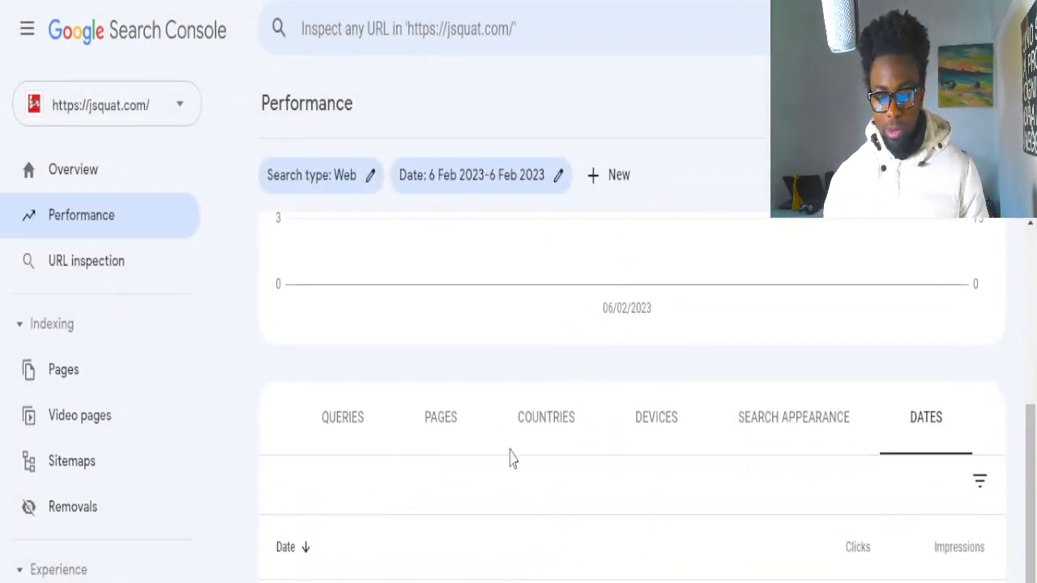
scroll(507, 466, up, 4)
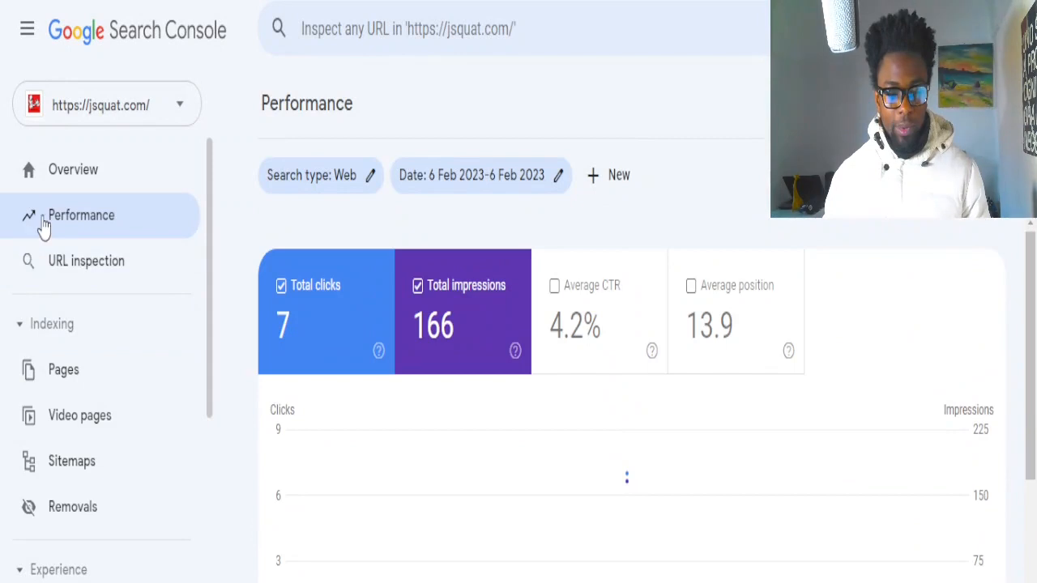
click(85, 216)
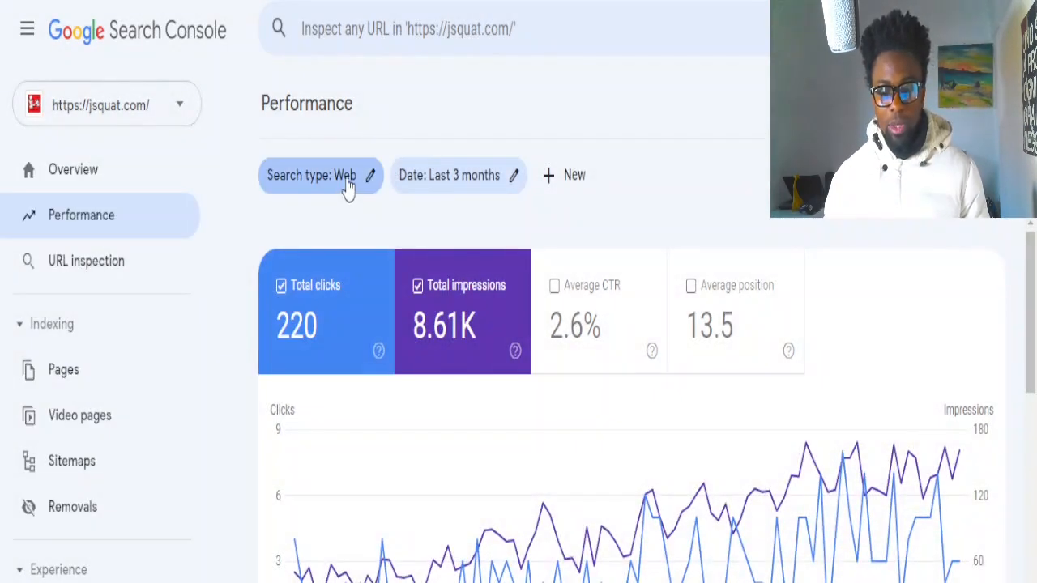
Step: Review the search type filter and comparison options, trying Video against Image, and discard the comparison
click(332, 185)
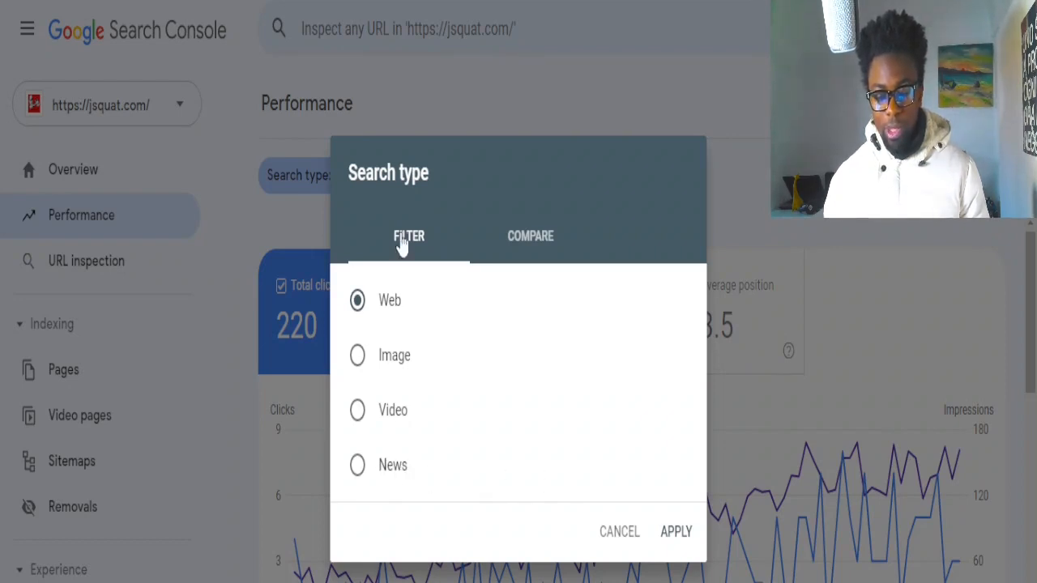
click(531, 254)
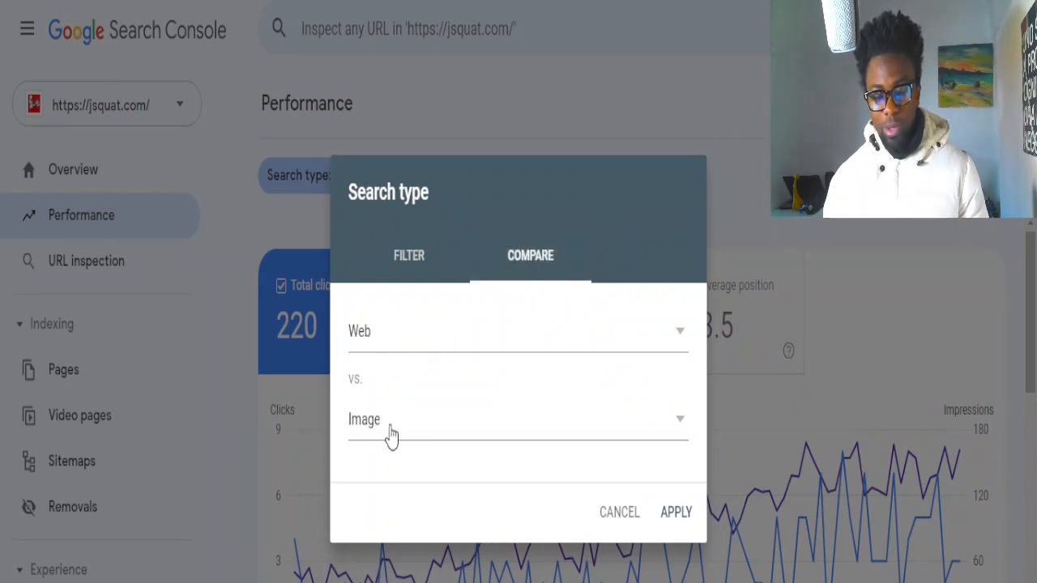
click(411, 347)
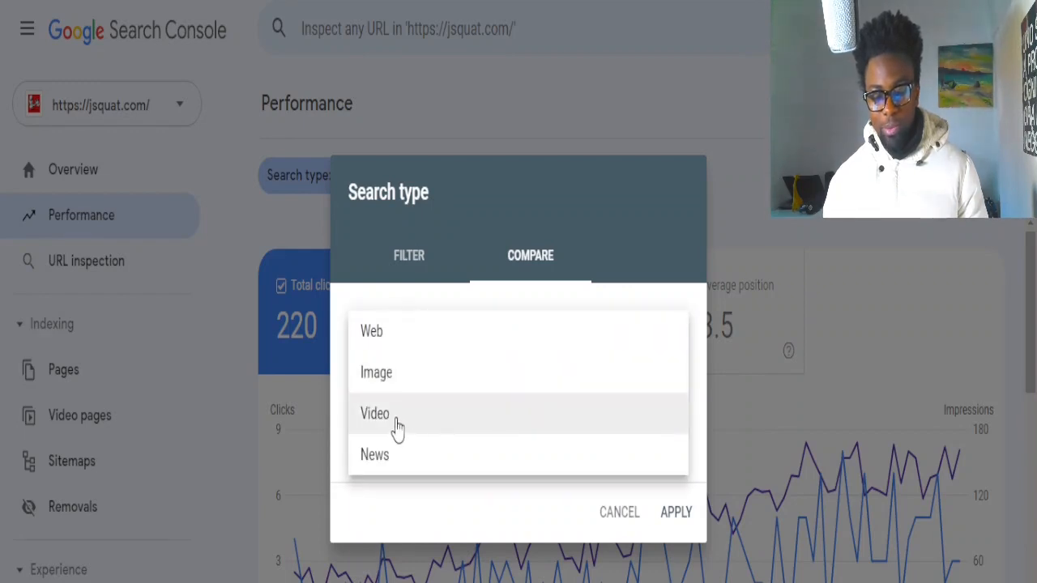
click(423, 428)
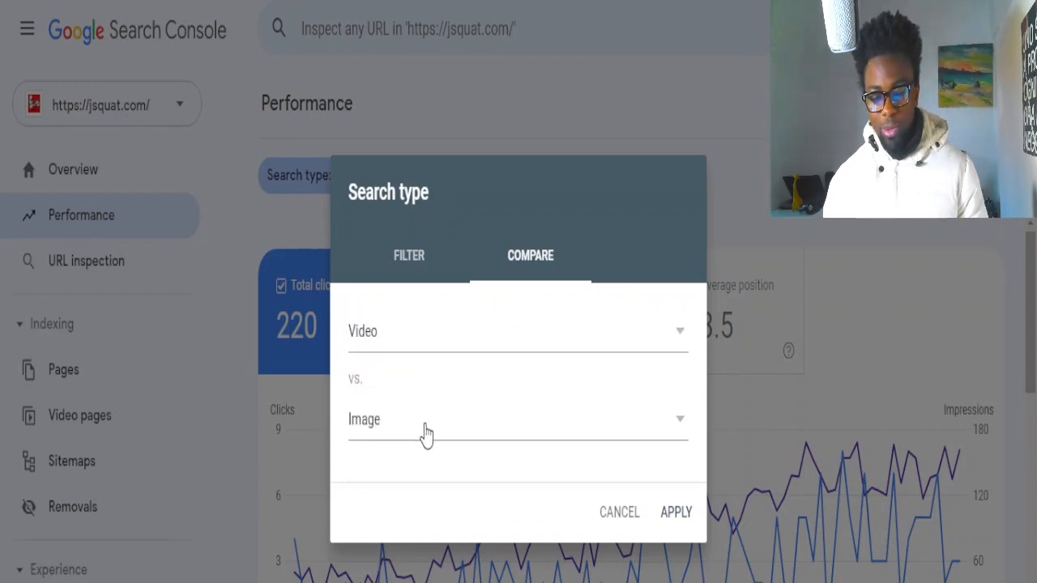
click(619, 519)
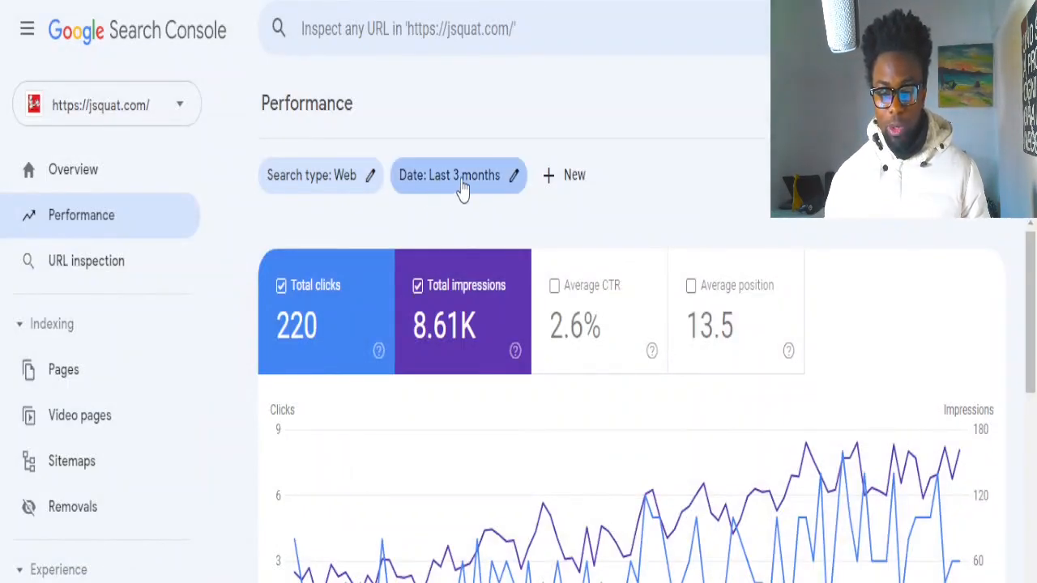
Step: Review the date range filter and period comparison options without applying any of them
click(462, 185)
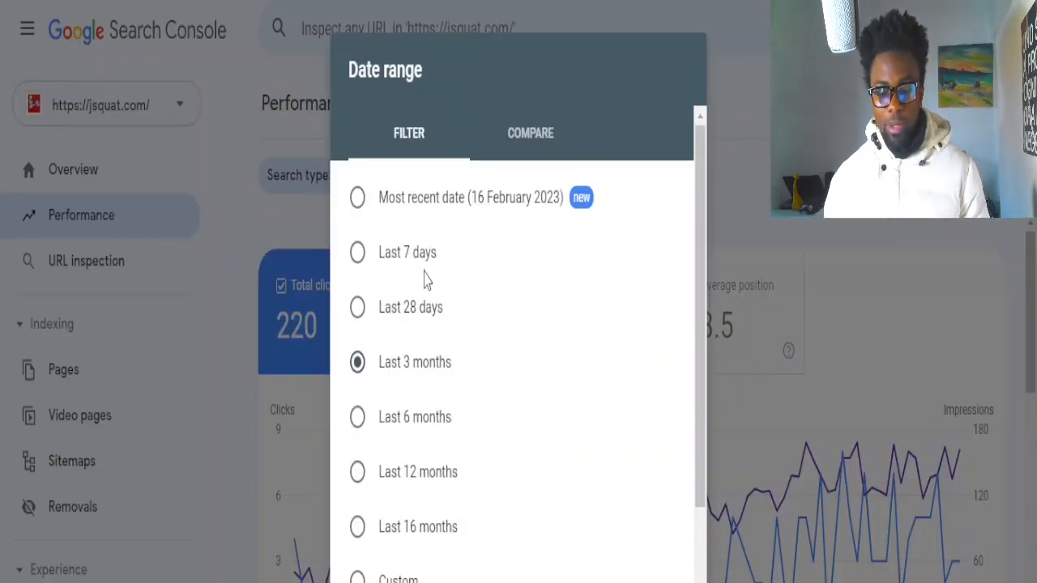
click(527, 138)
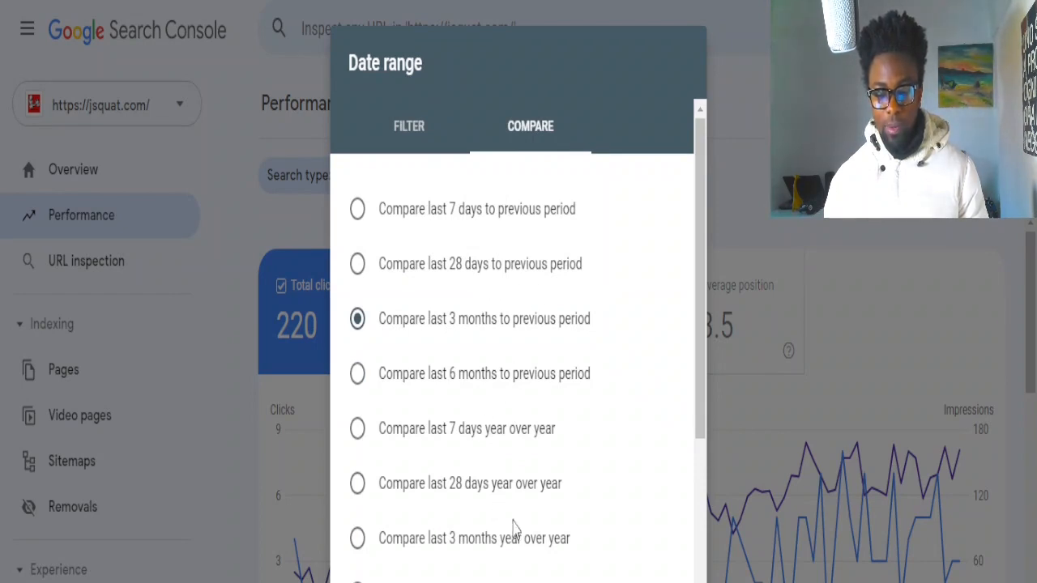
click(801, 283)
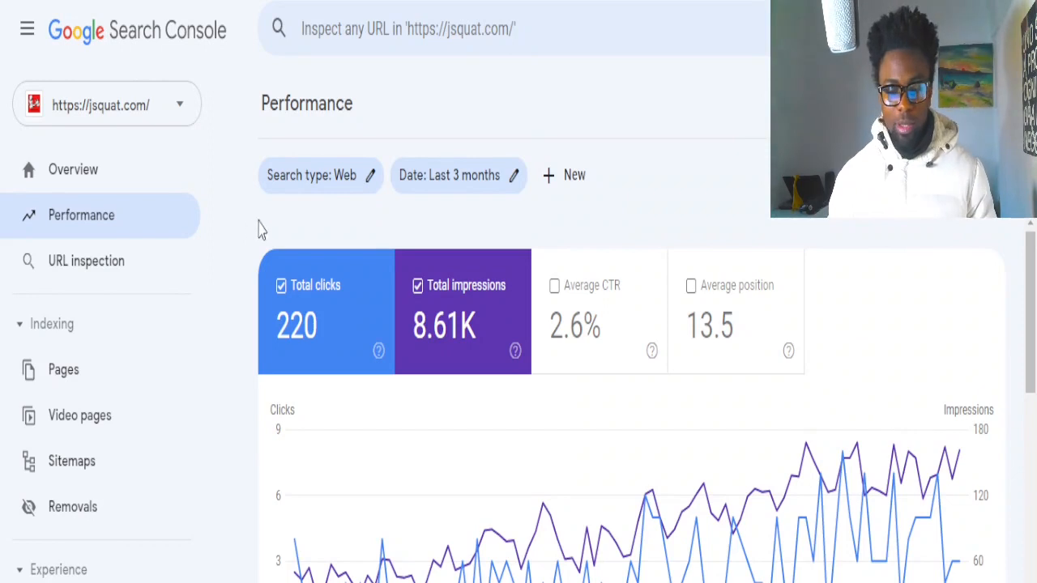
Step: Examine the daily clicks and impressions for 28 Dec in the last 3 months chart
scroll(599, 364, down, 2)
mouse_move(604, 360)
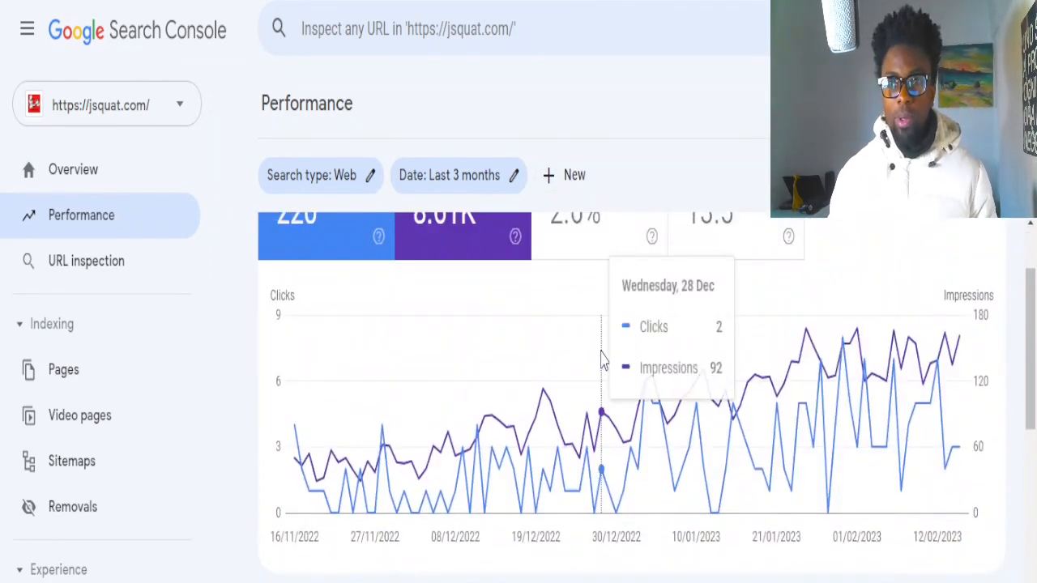